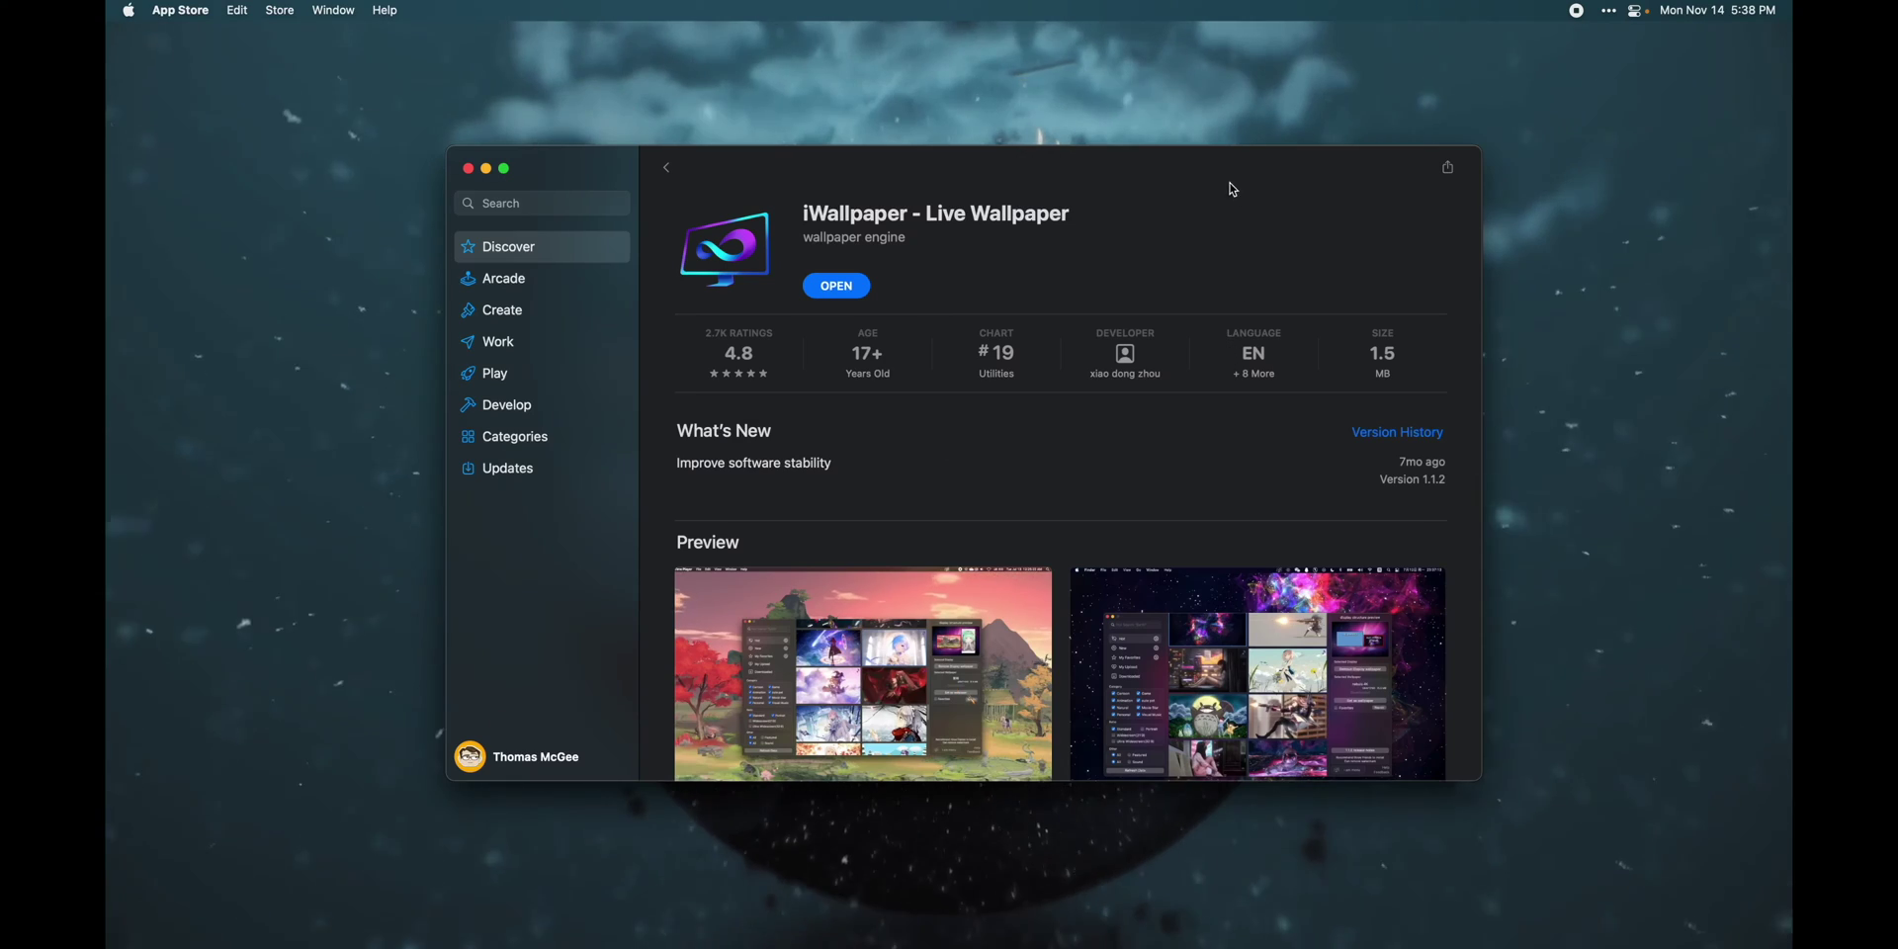
- Reposition the App Store window and launch iWallpaper from its listing
drag(1223, 173, 1224, 190)
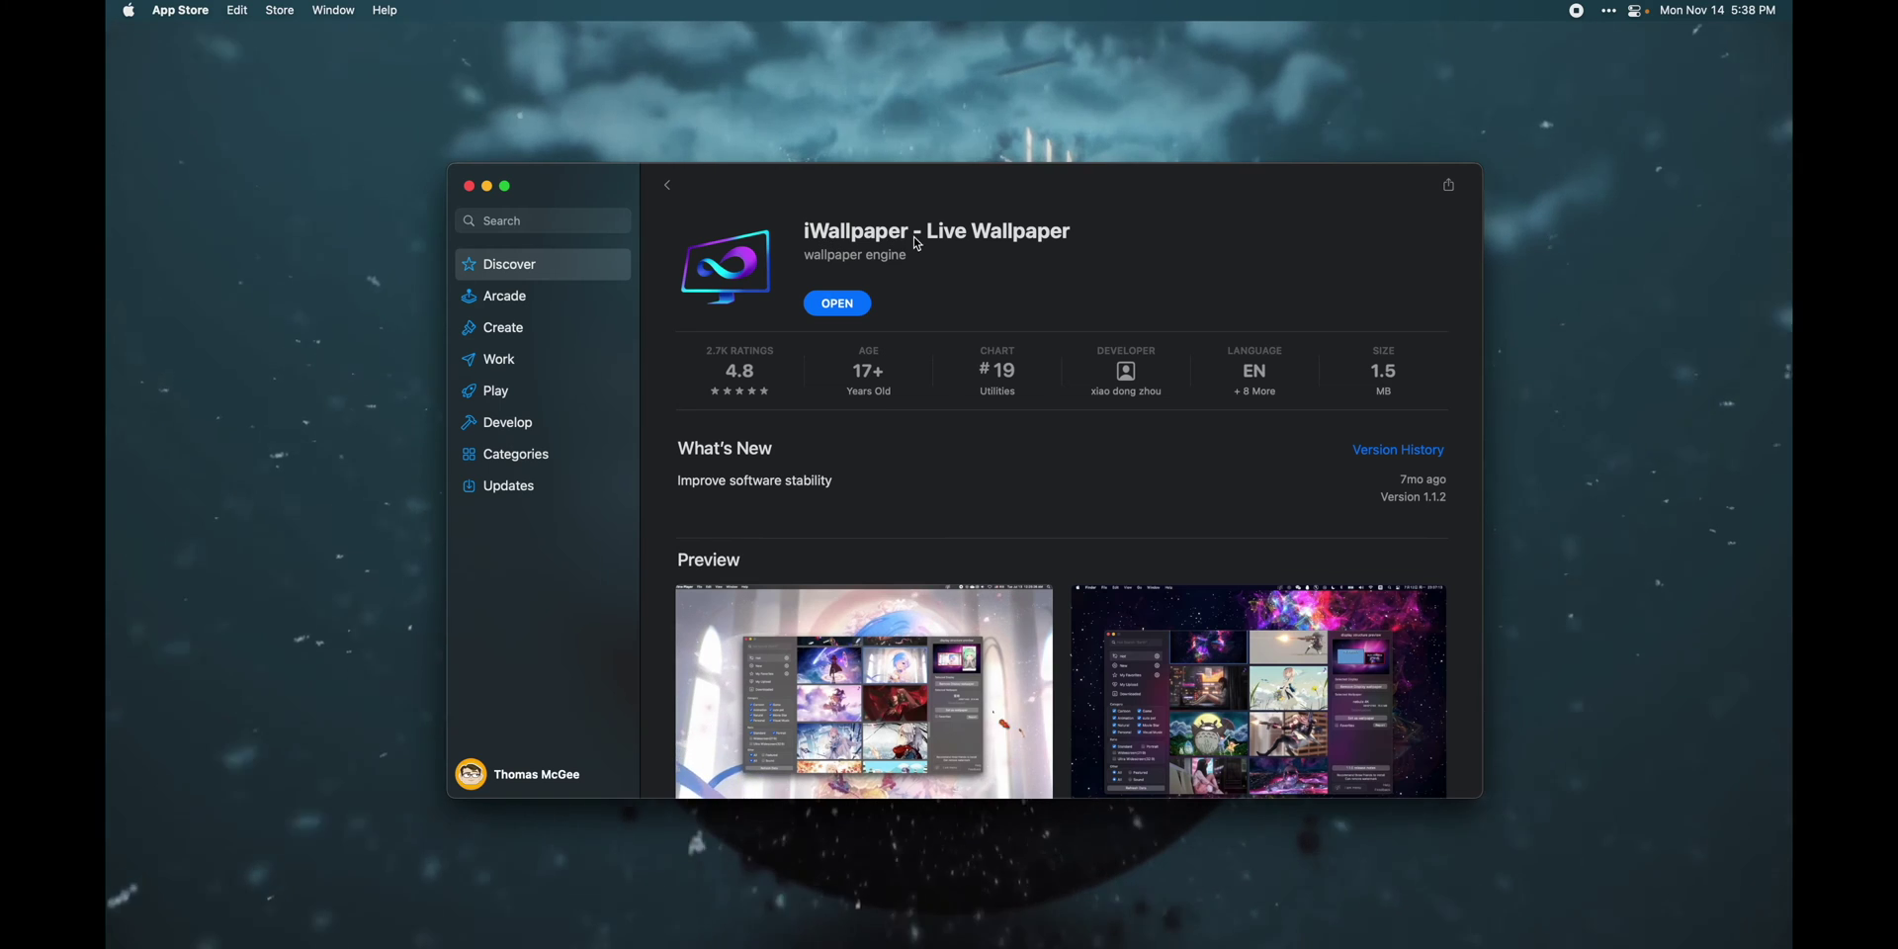
drag(1220, 188, 1216, 189)
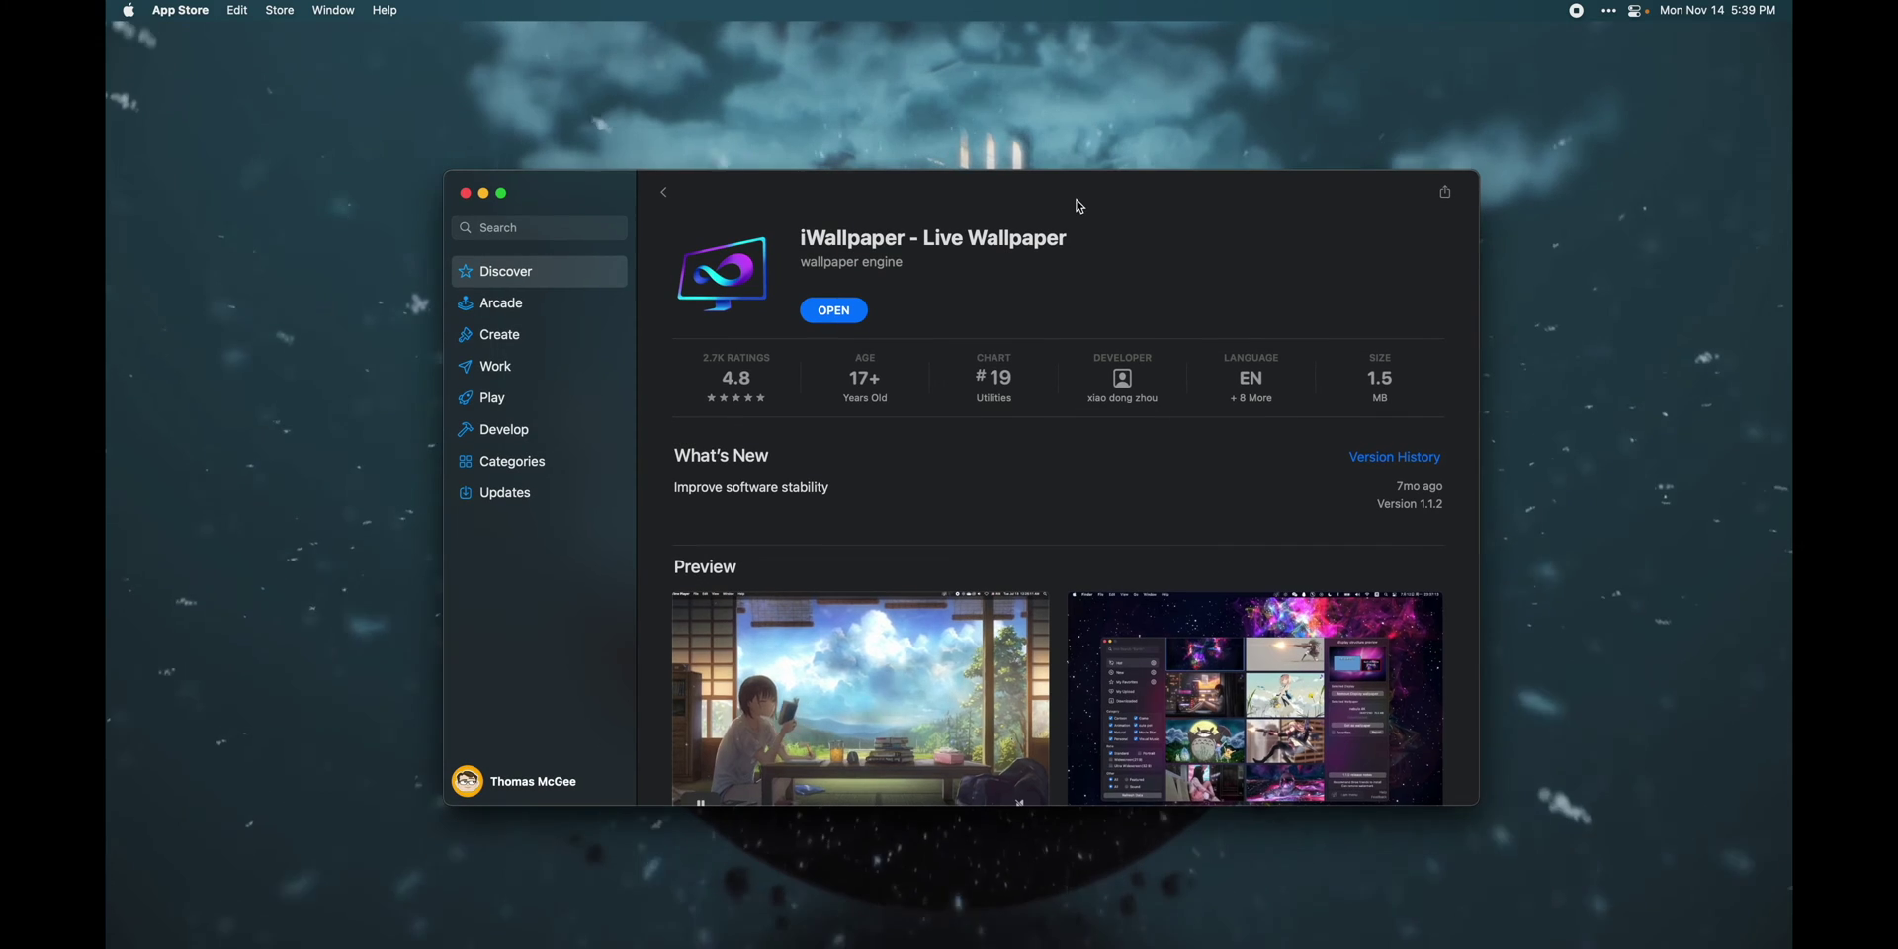
drag(1073, 201, 1084, 211)
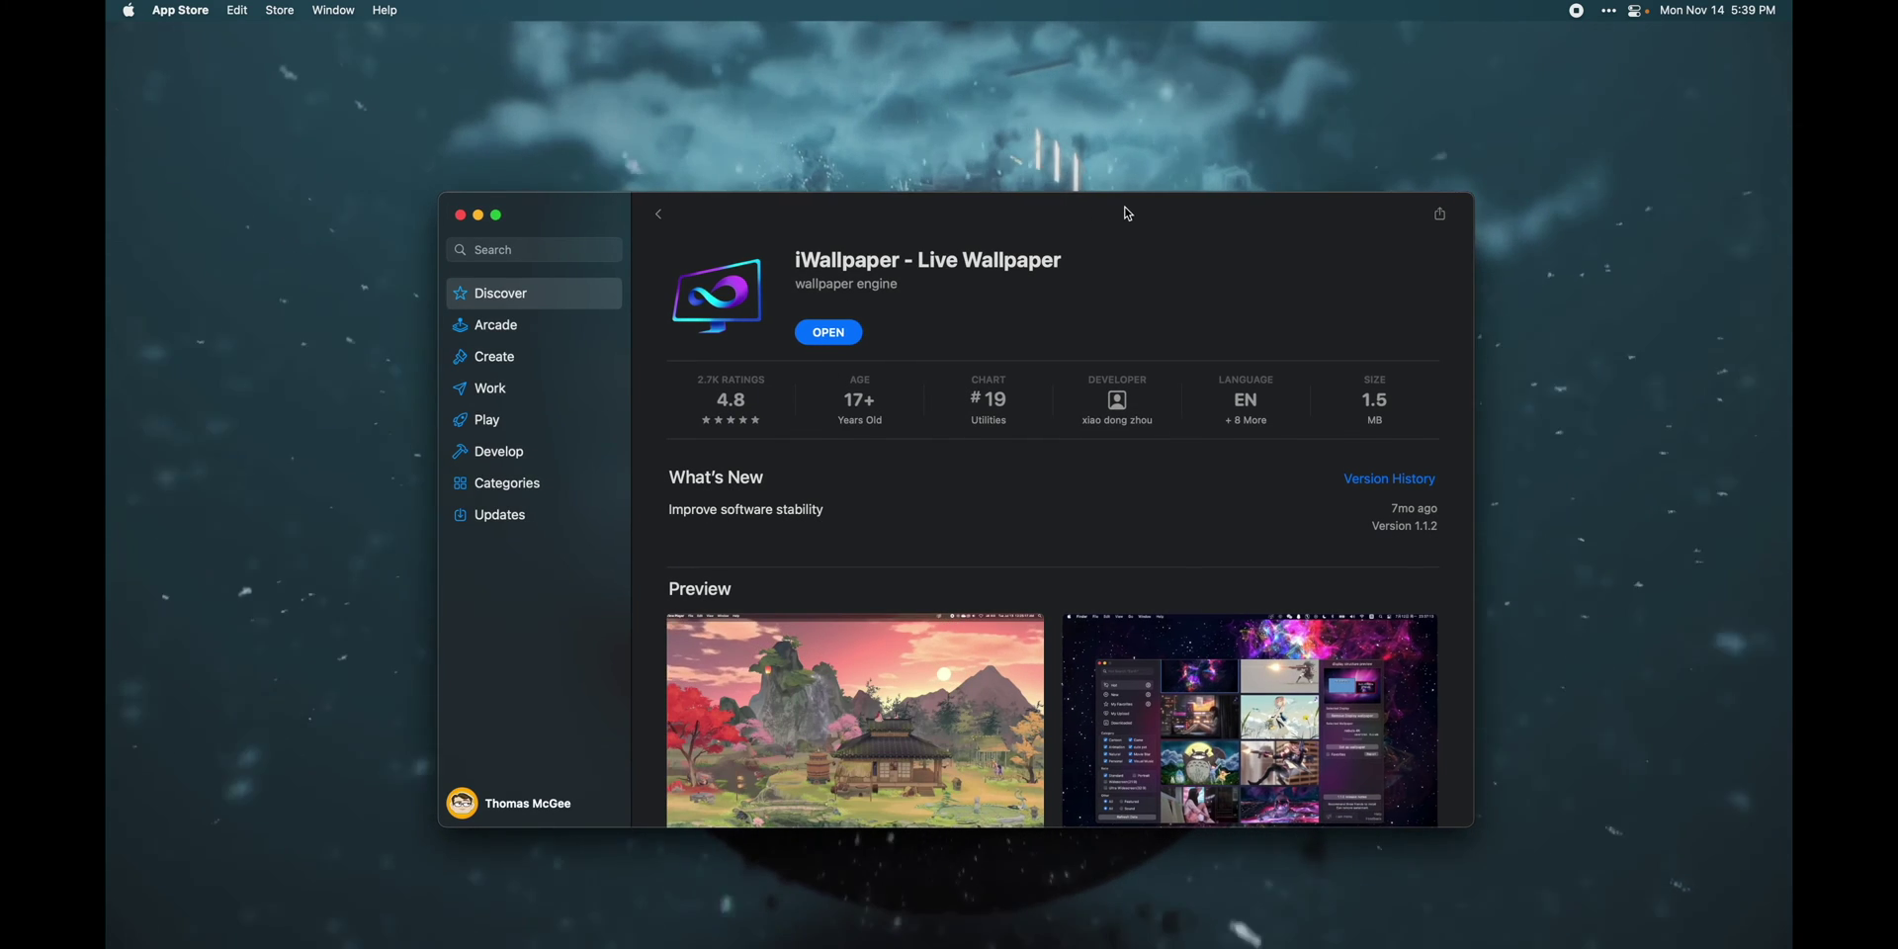
drag(1084, 207, 1086, 199)
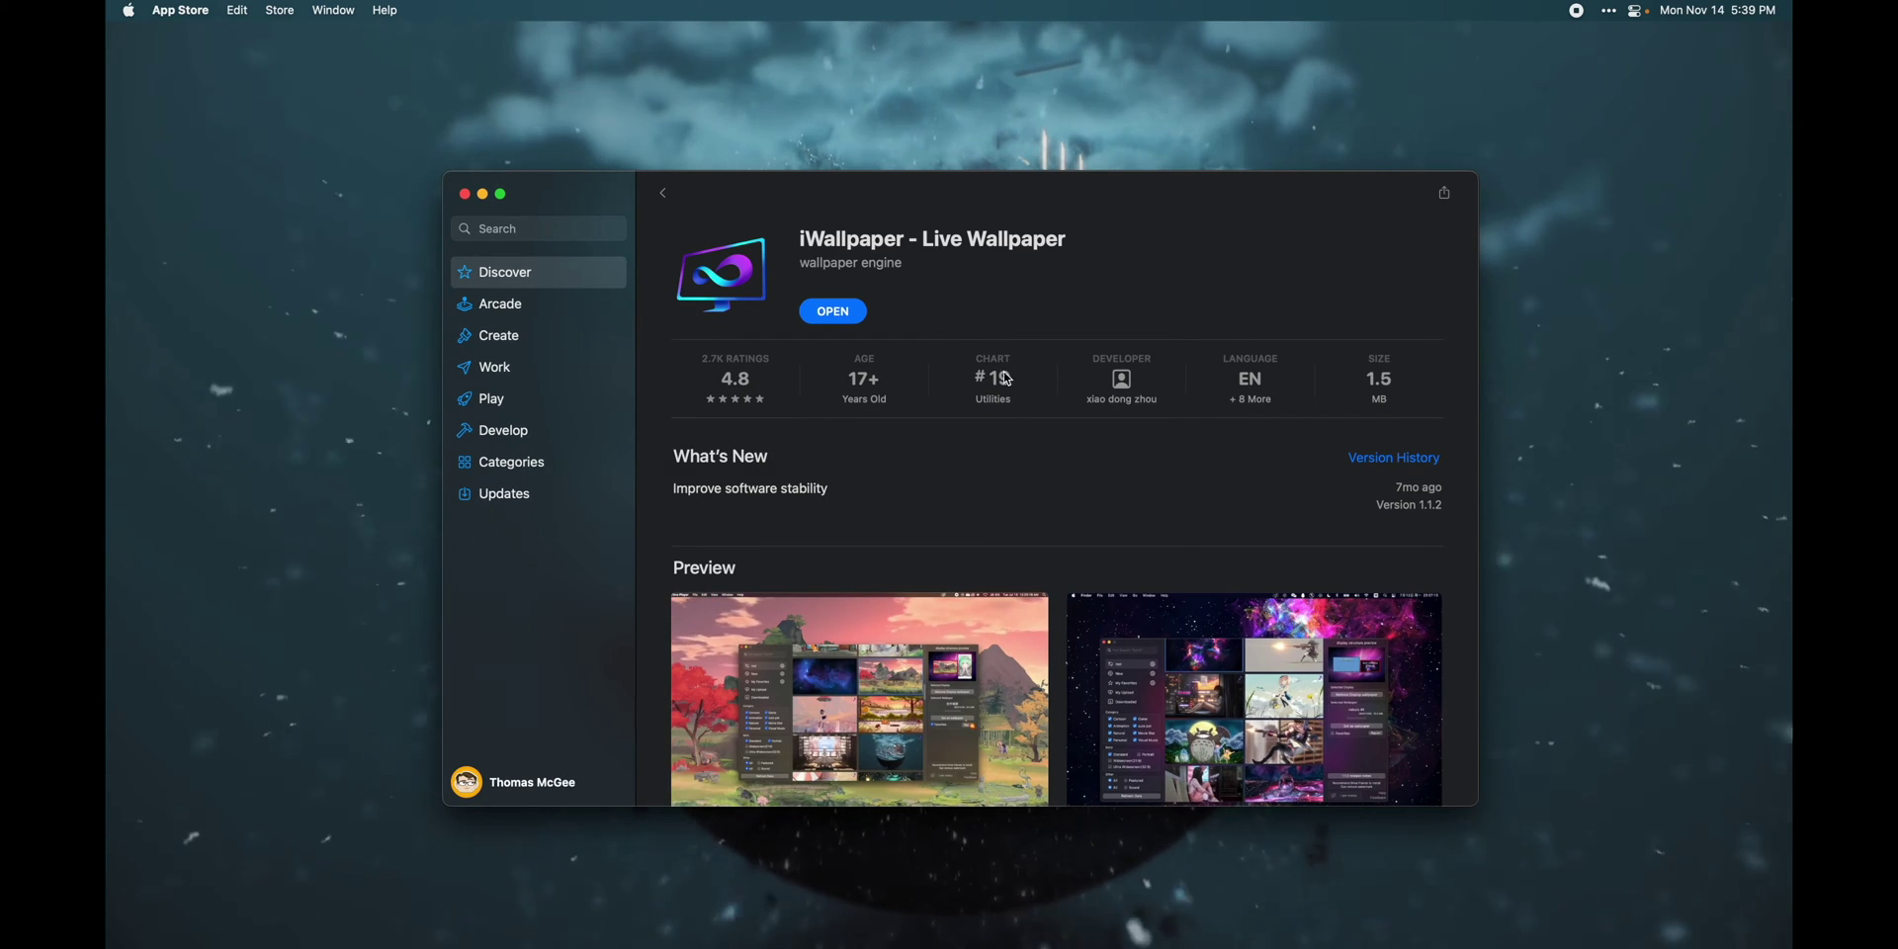
drag(1097, 193, 1096, 186)
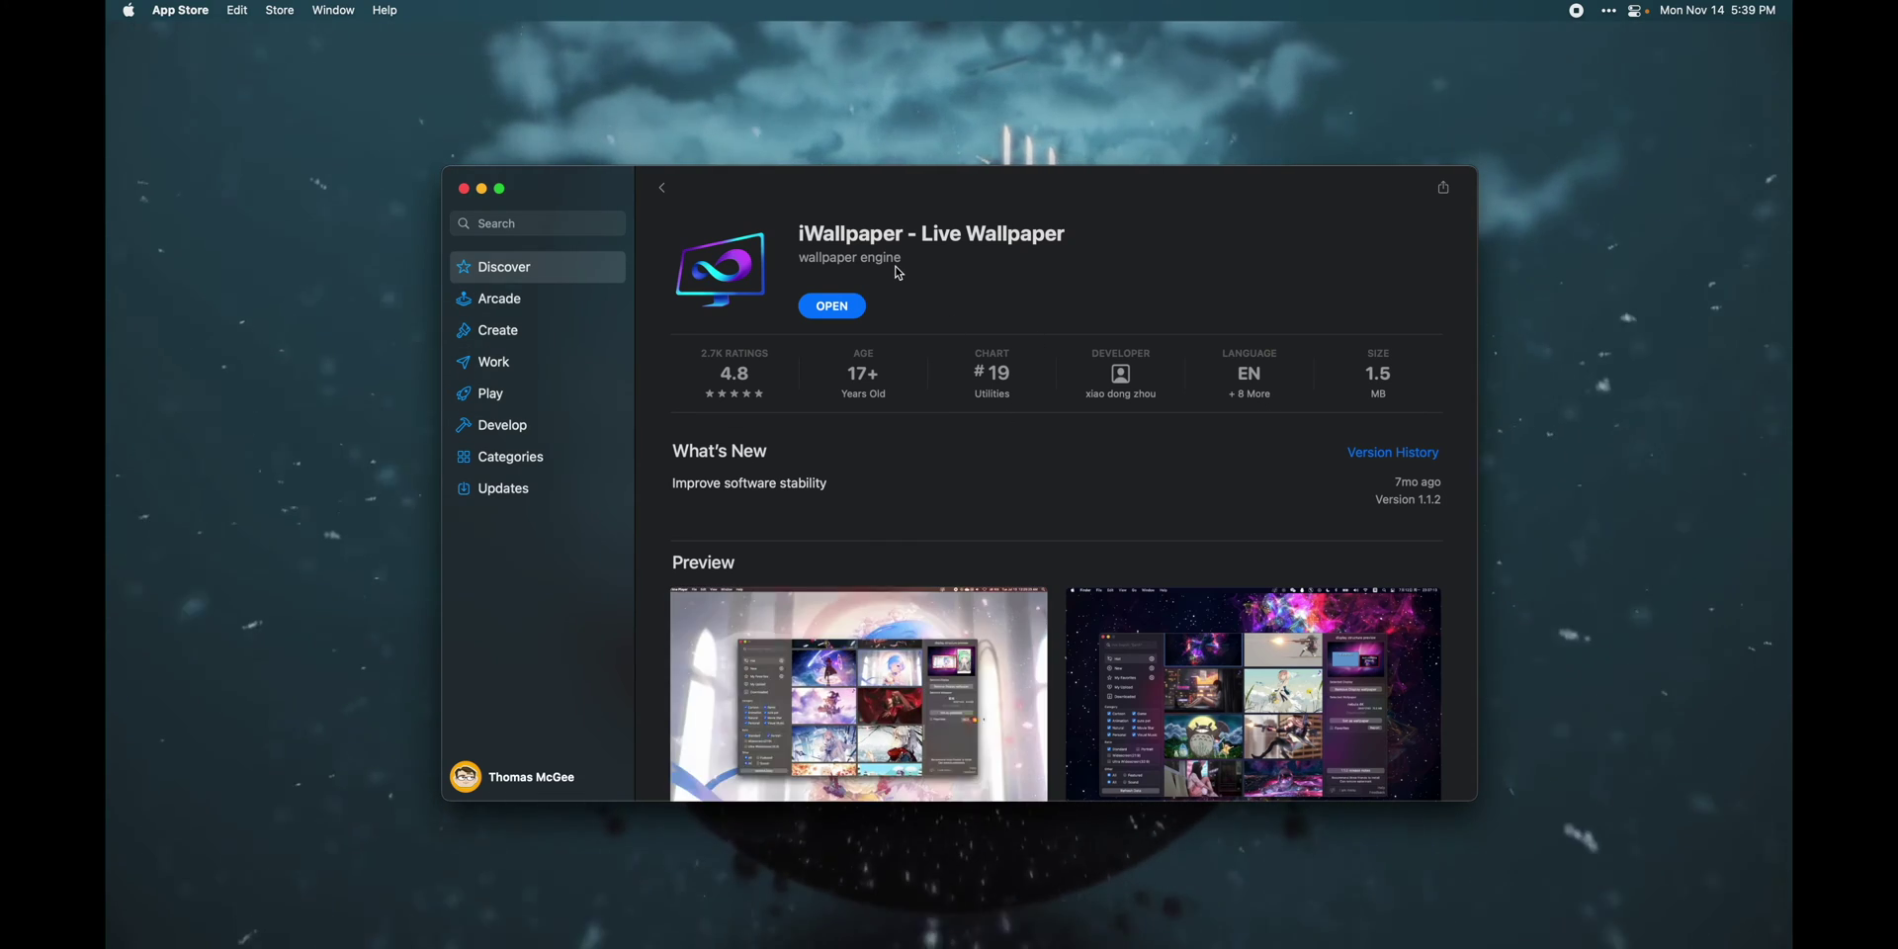
click(855, 297)
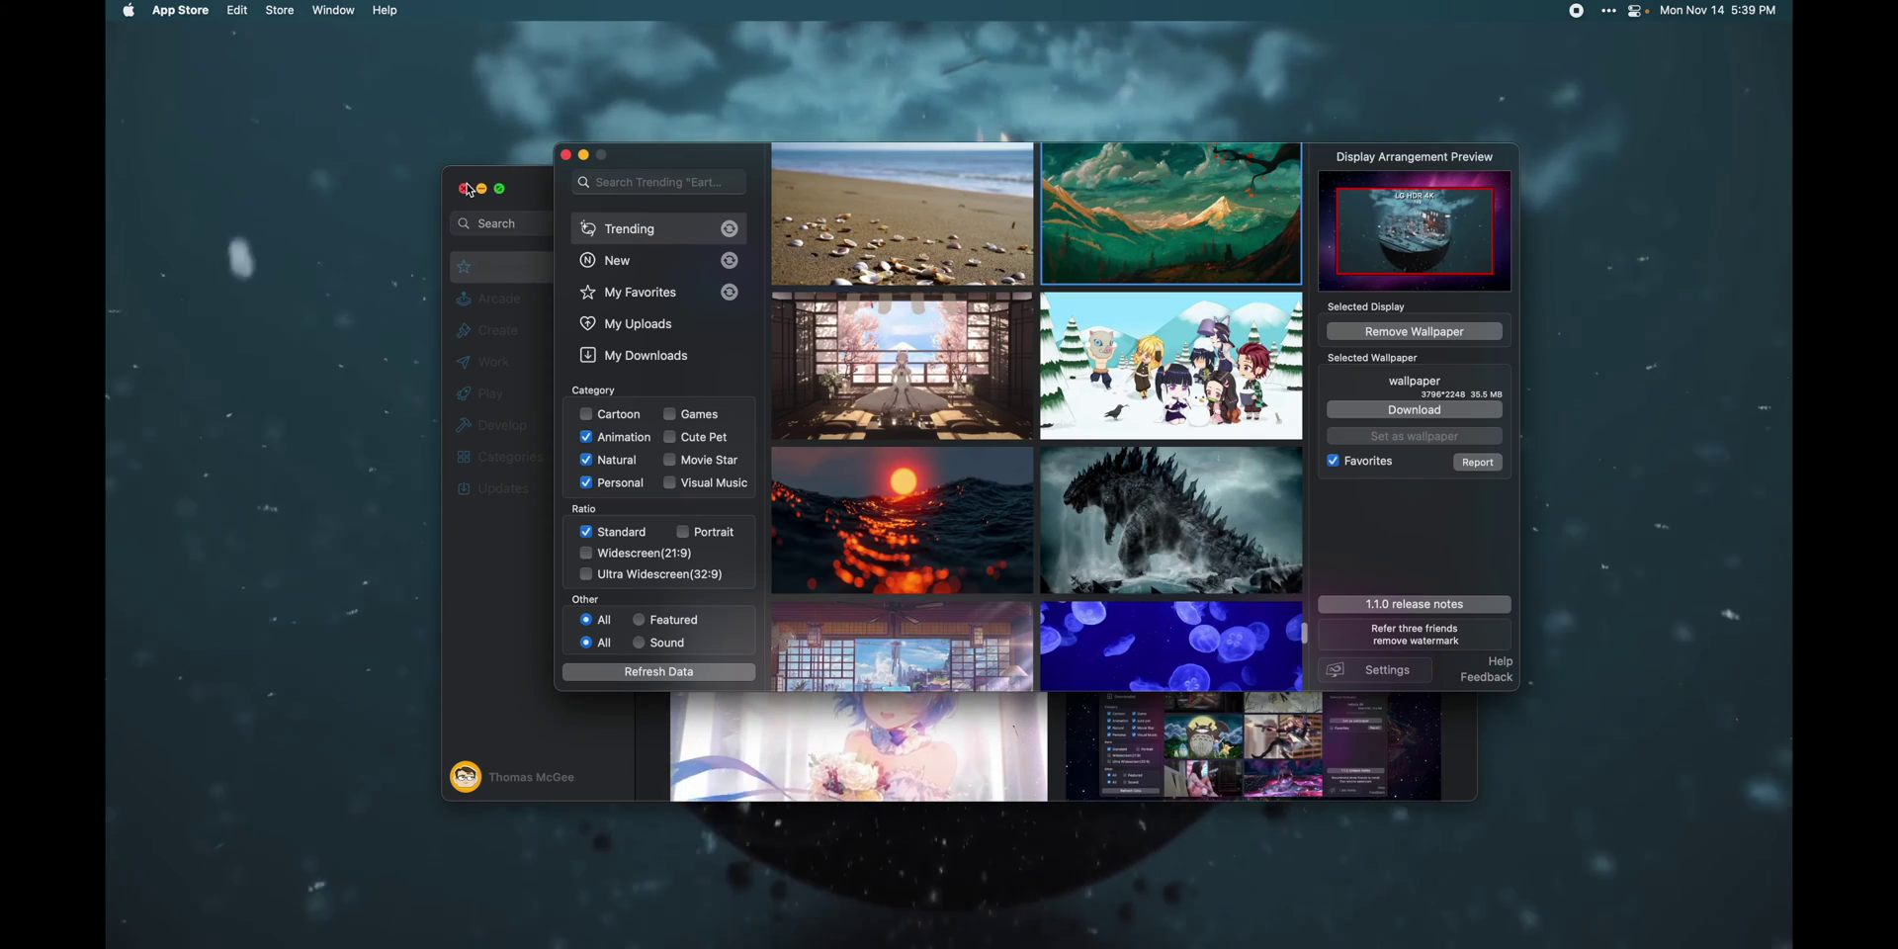
- Minimize and recentre the iWallpaper browser, scroll through My Favorites, then return to Trending
key(super+m)
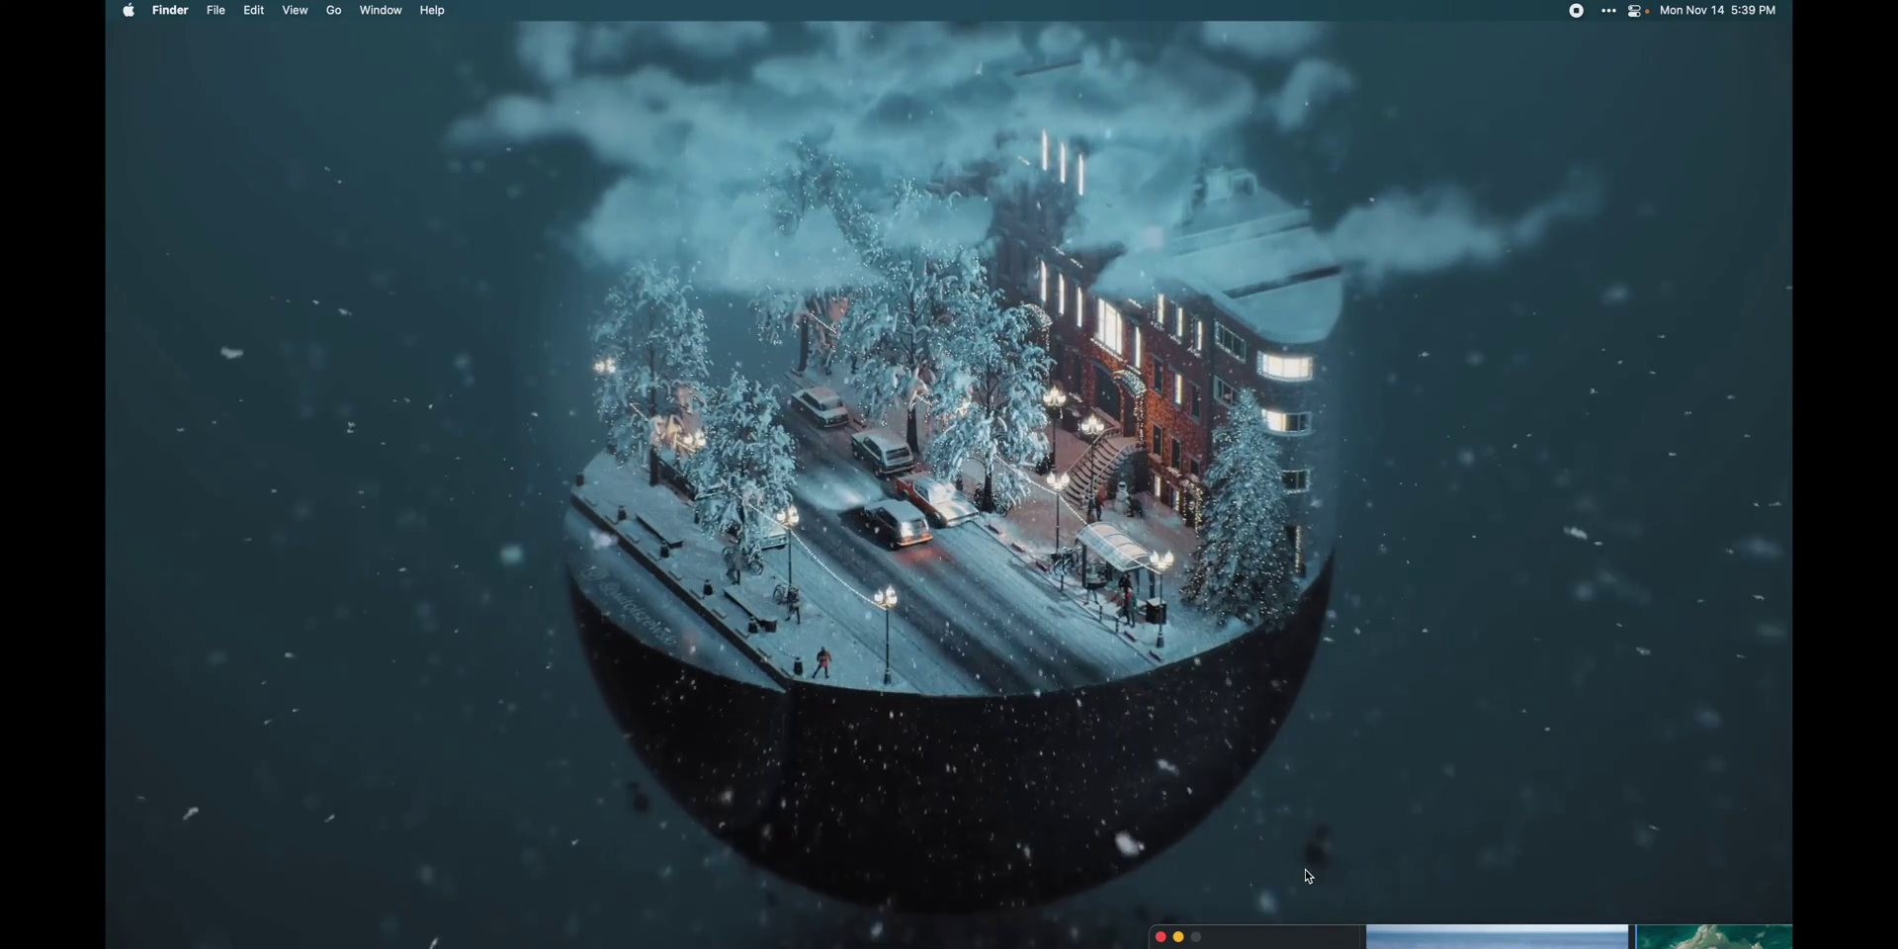
drag(1318, 939, 664, 284)
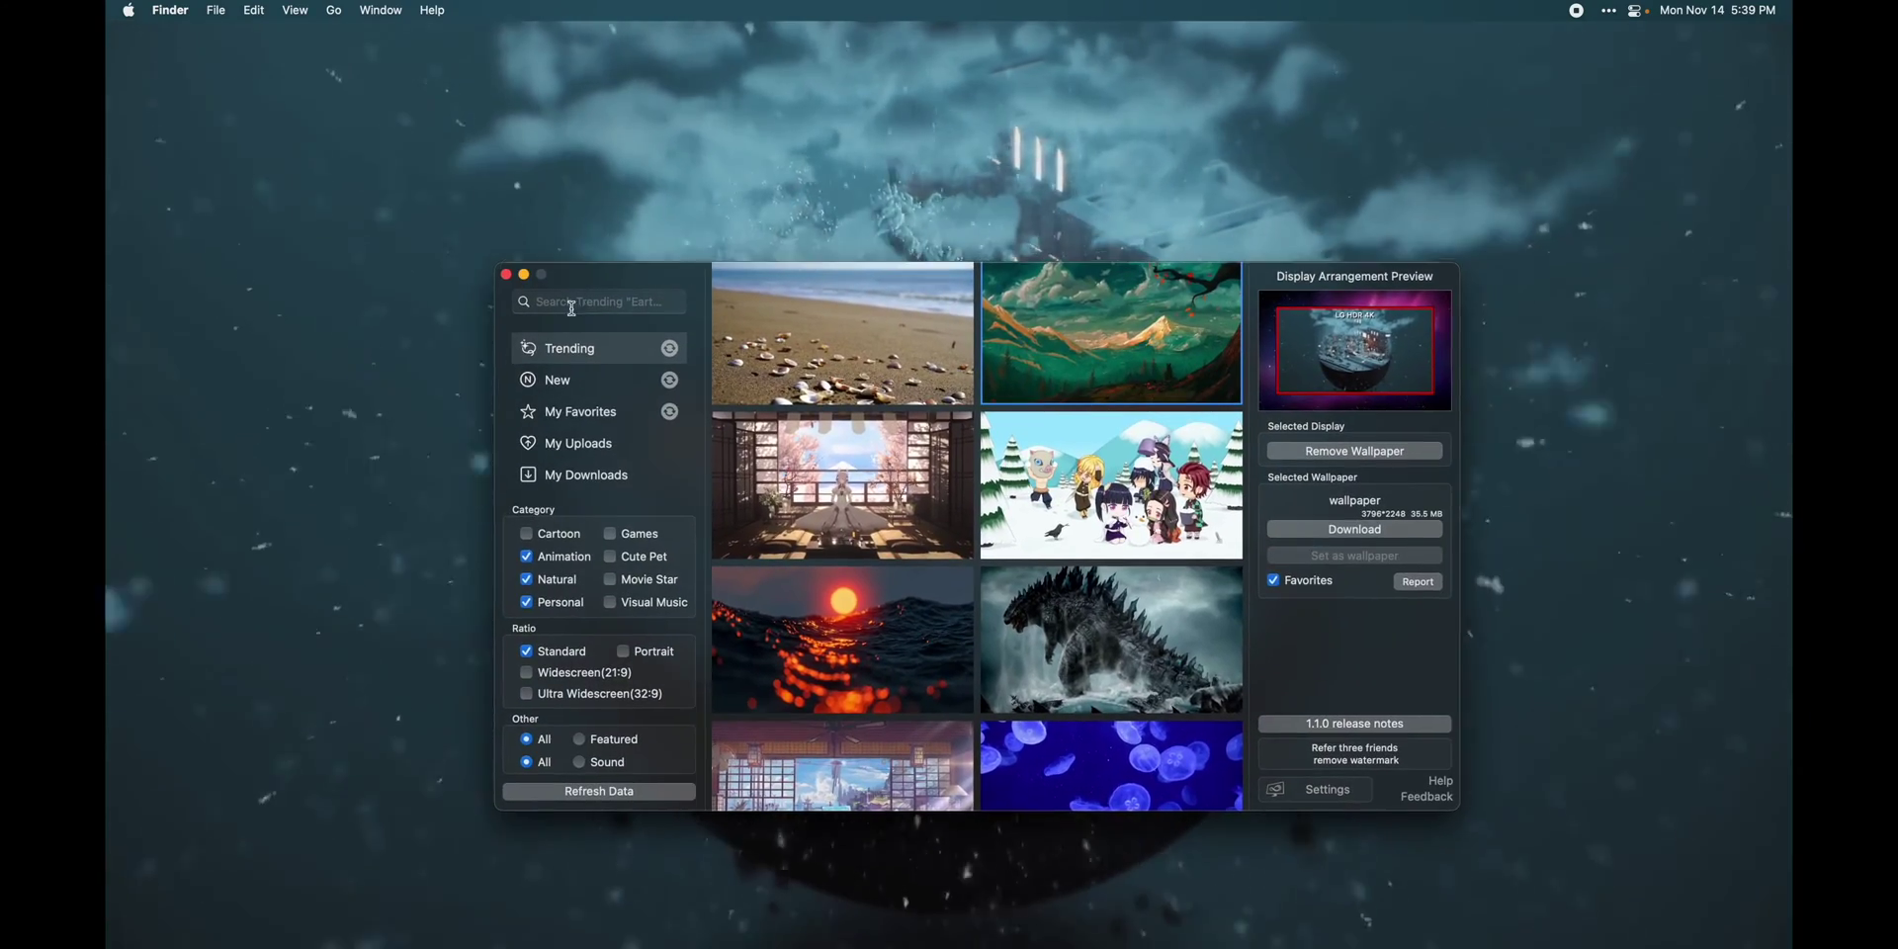
click(580, 411)
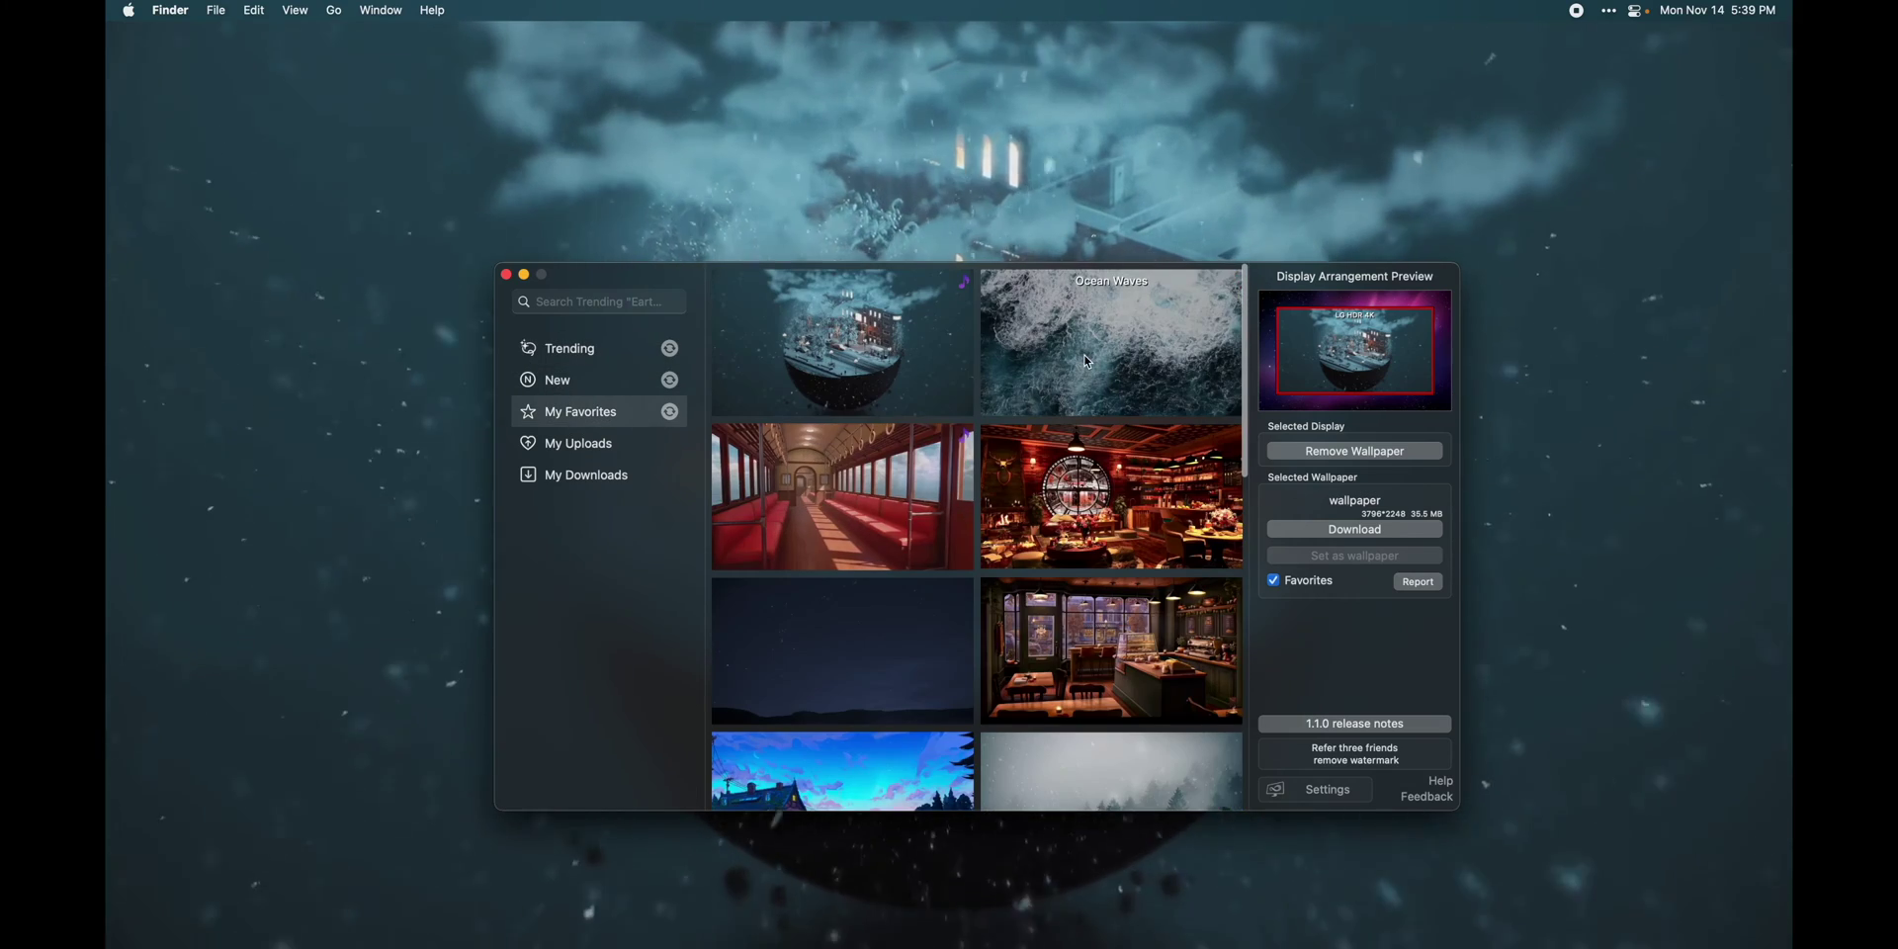
scroll(1088, 361, down, 10)
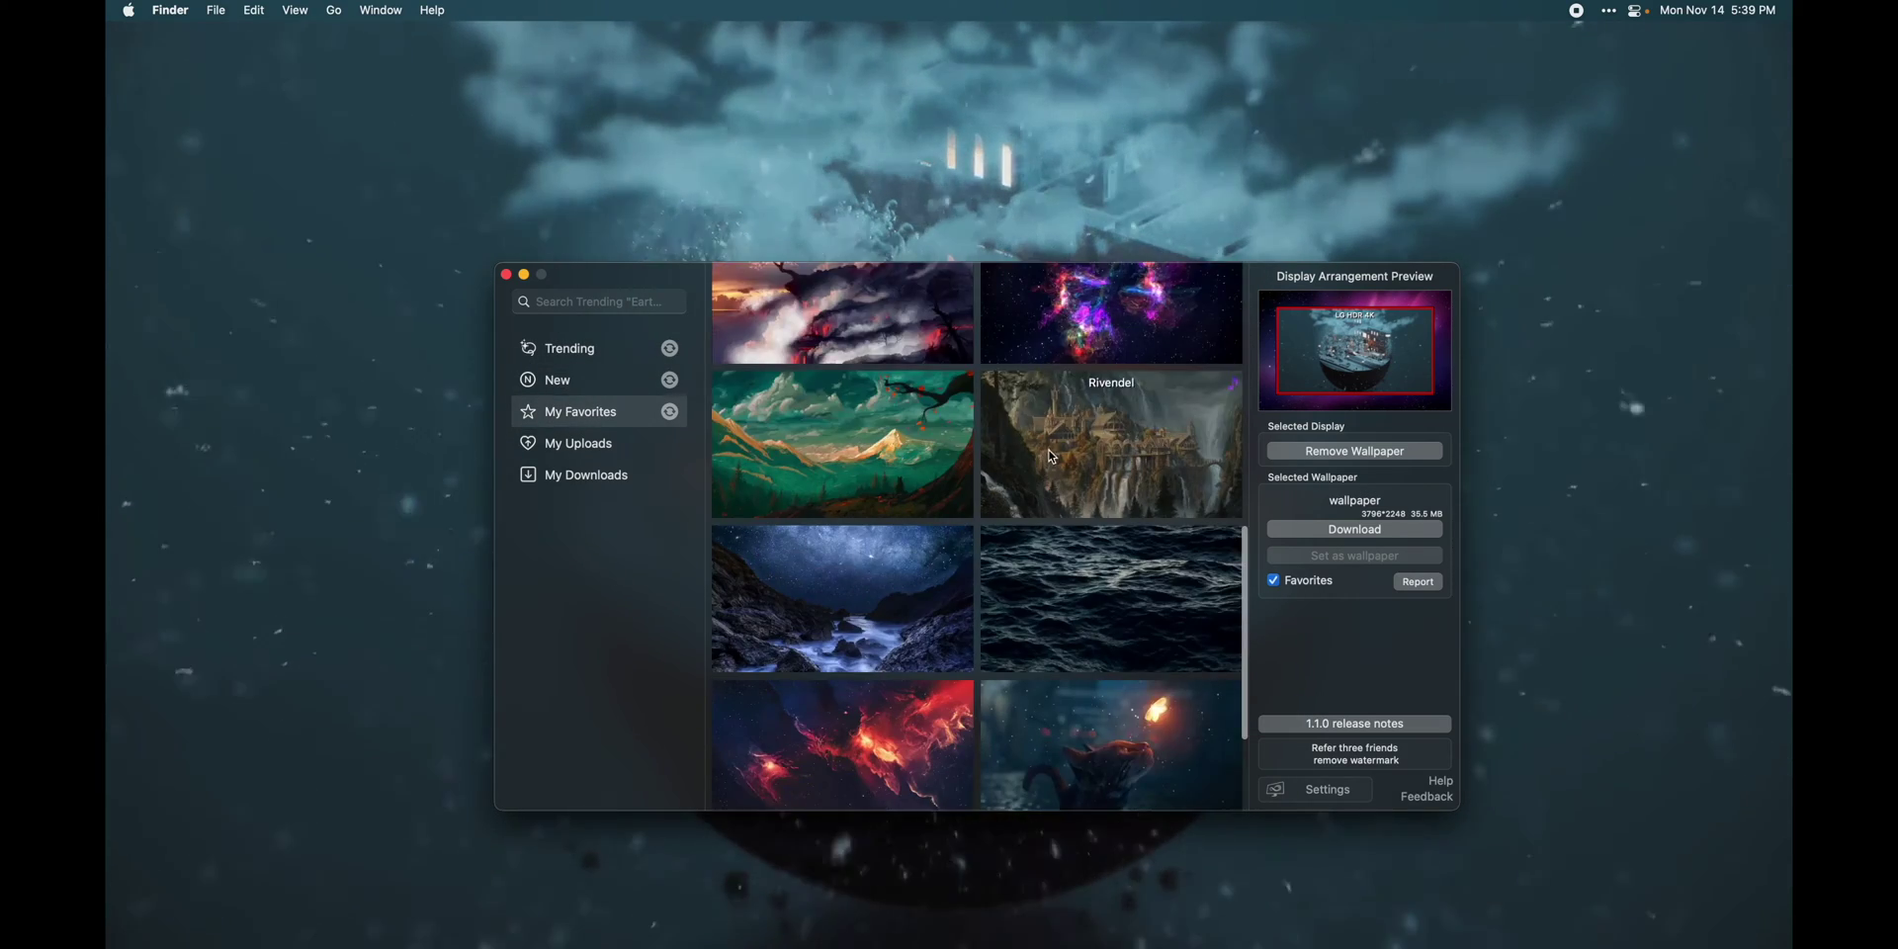
scroll(1052, 457, down, 5)
scroll(1068, 443, up, 15)
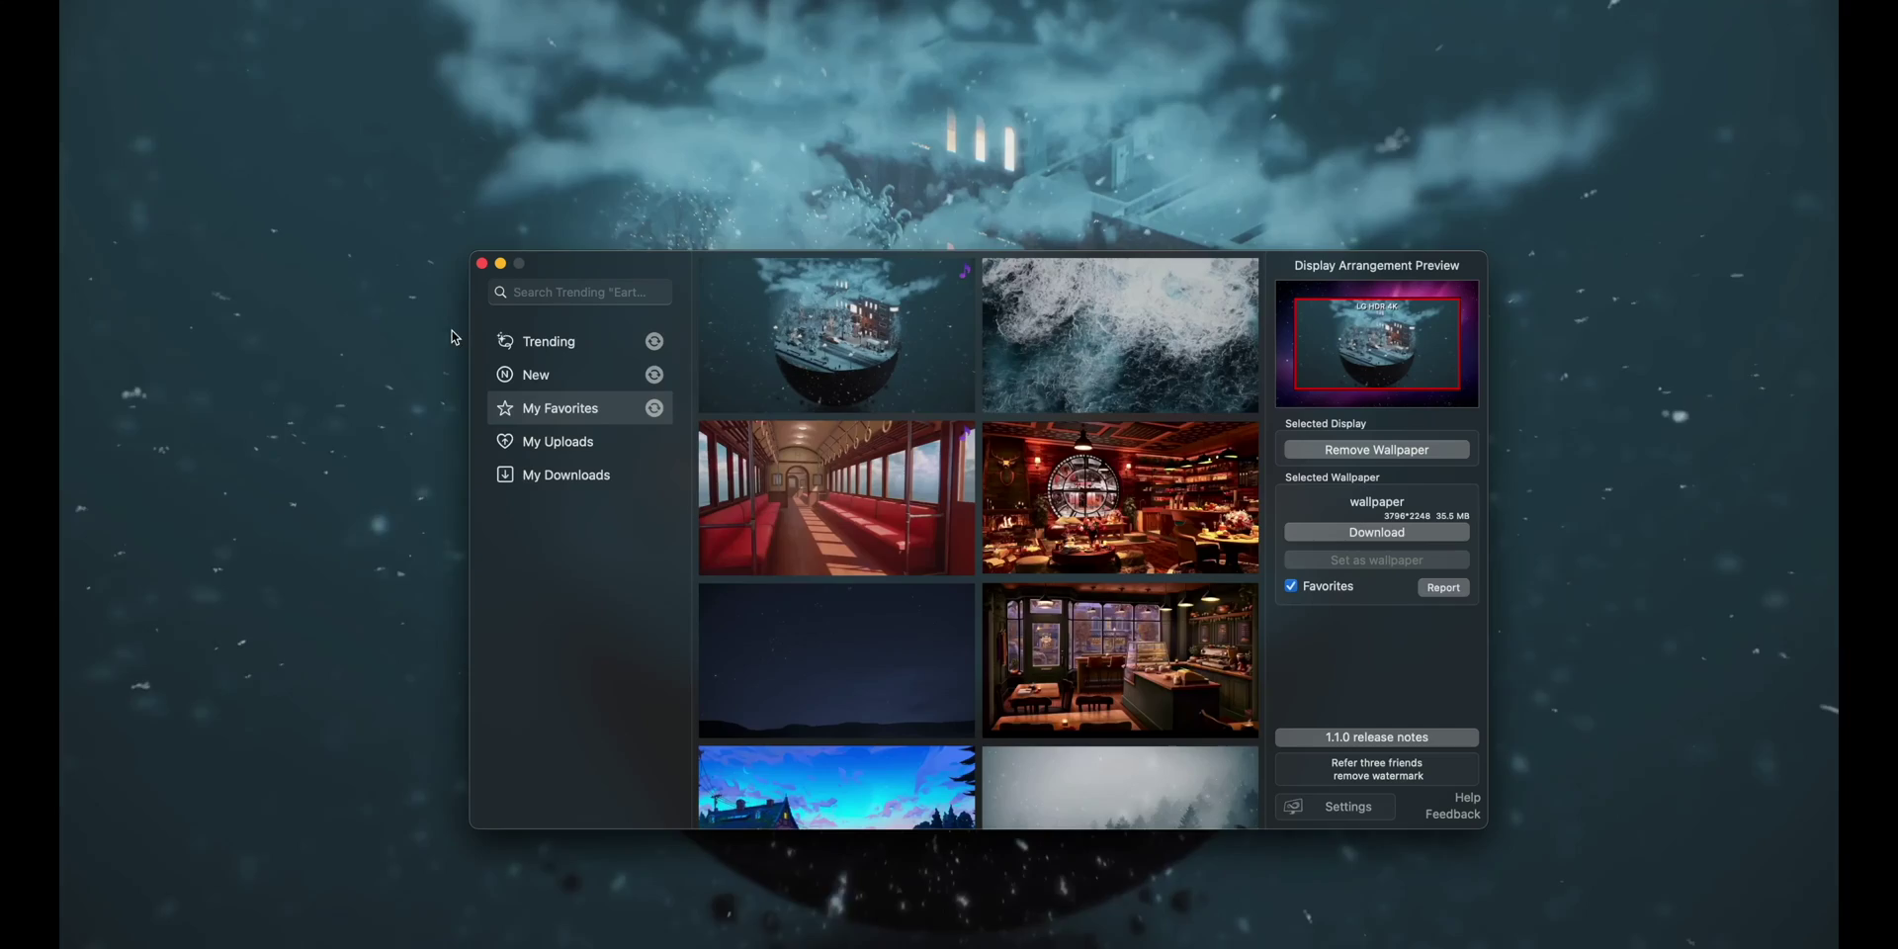
click(581, 341)
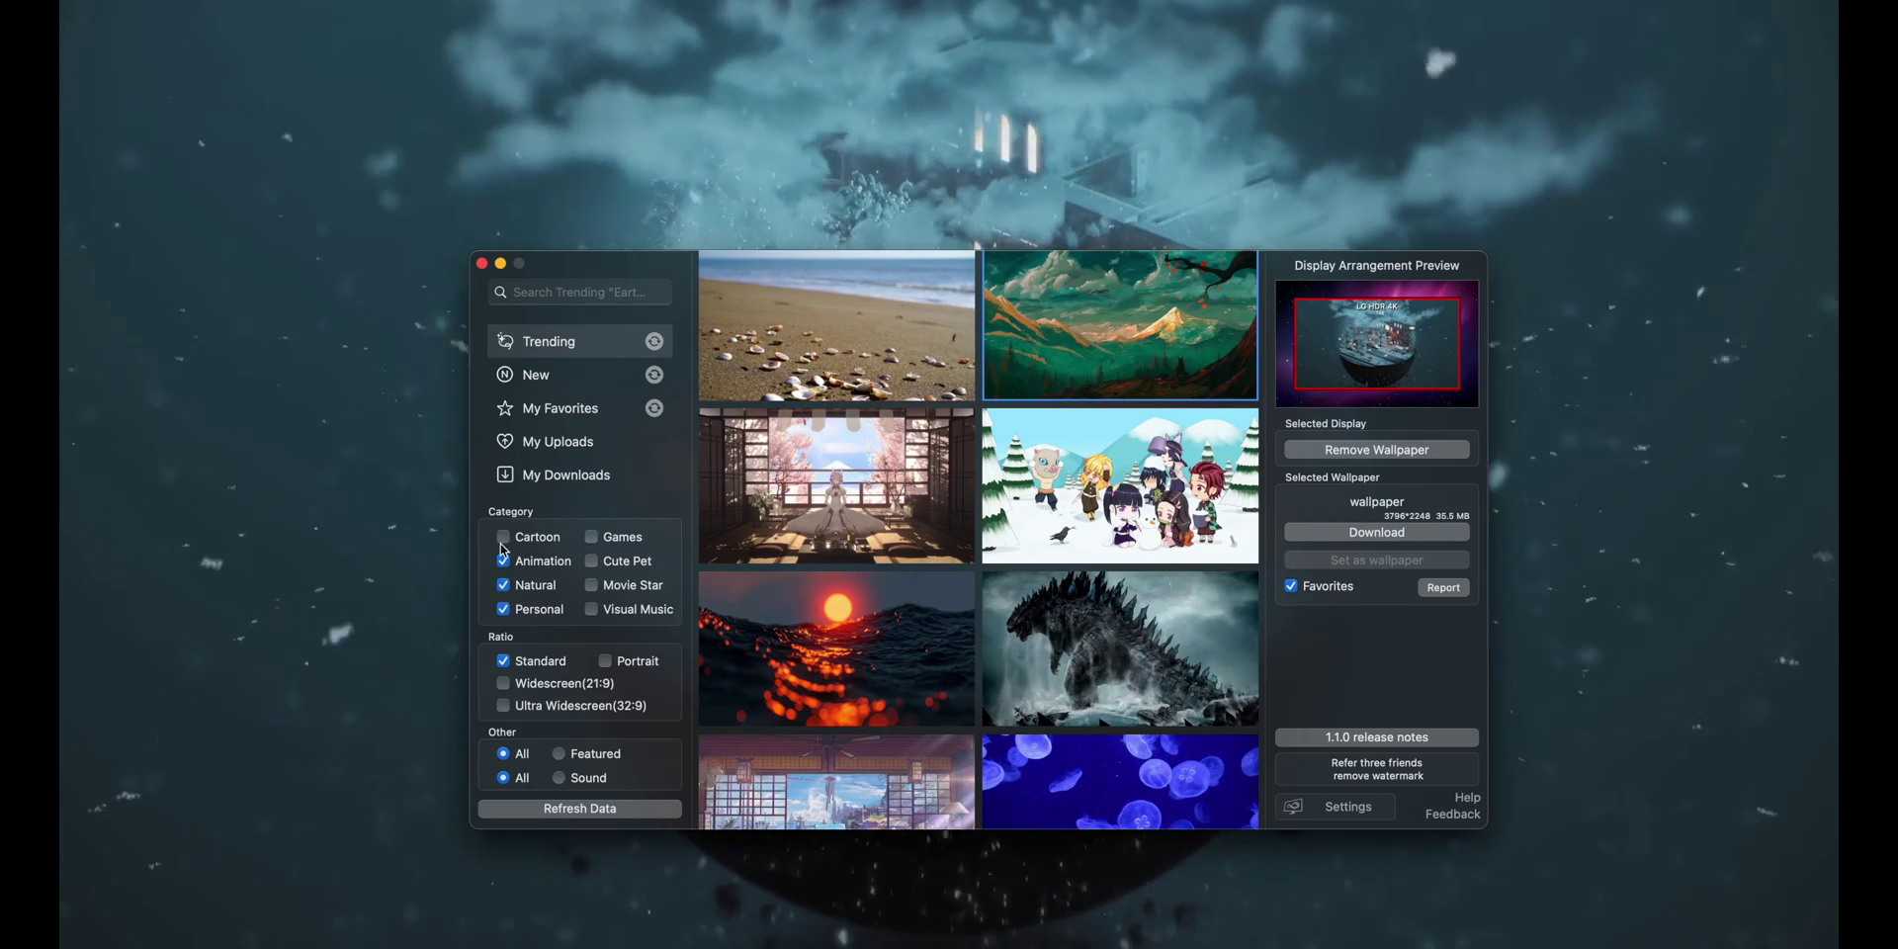
- Scroll the browser and switch to the New wallpapers list
scroll(1004, 376, down, 10)
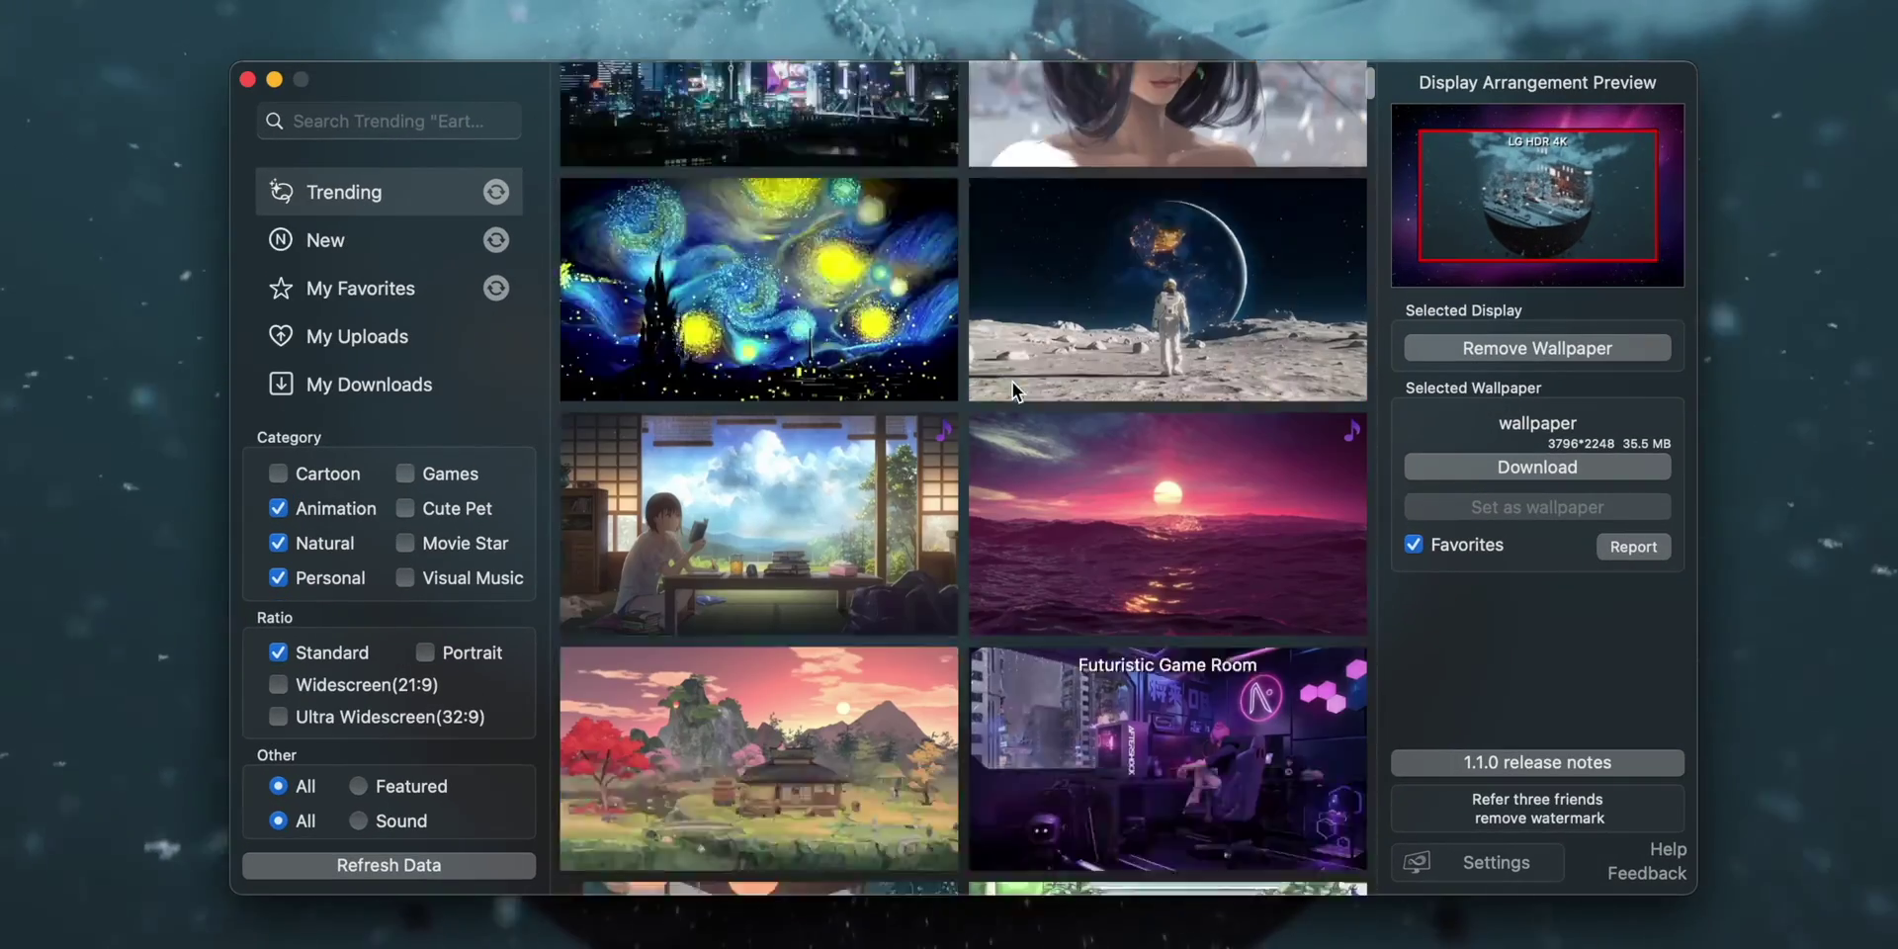
scroll(1012, 381, up, 3)
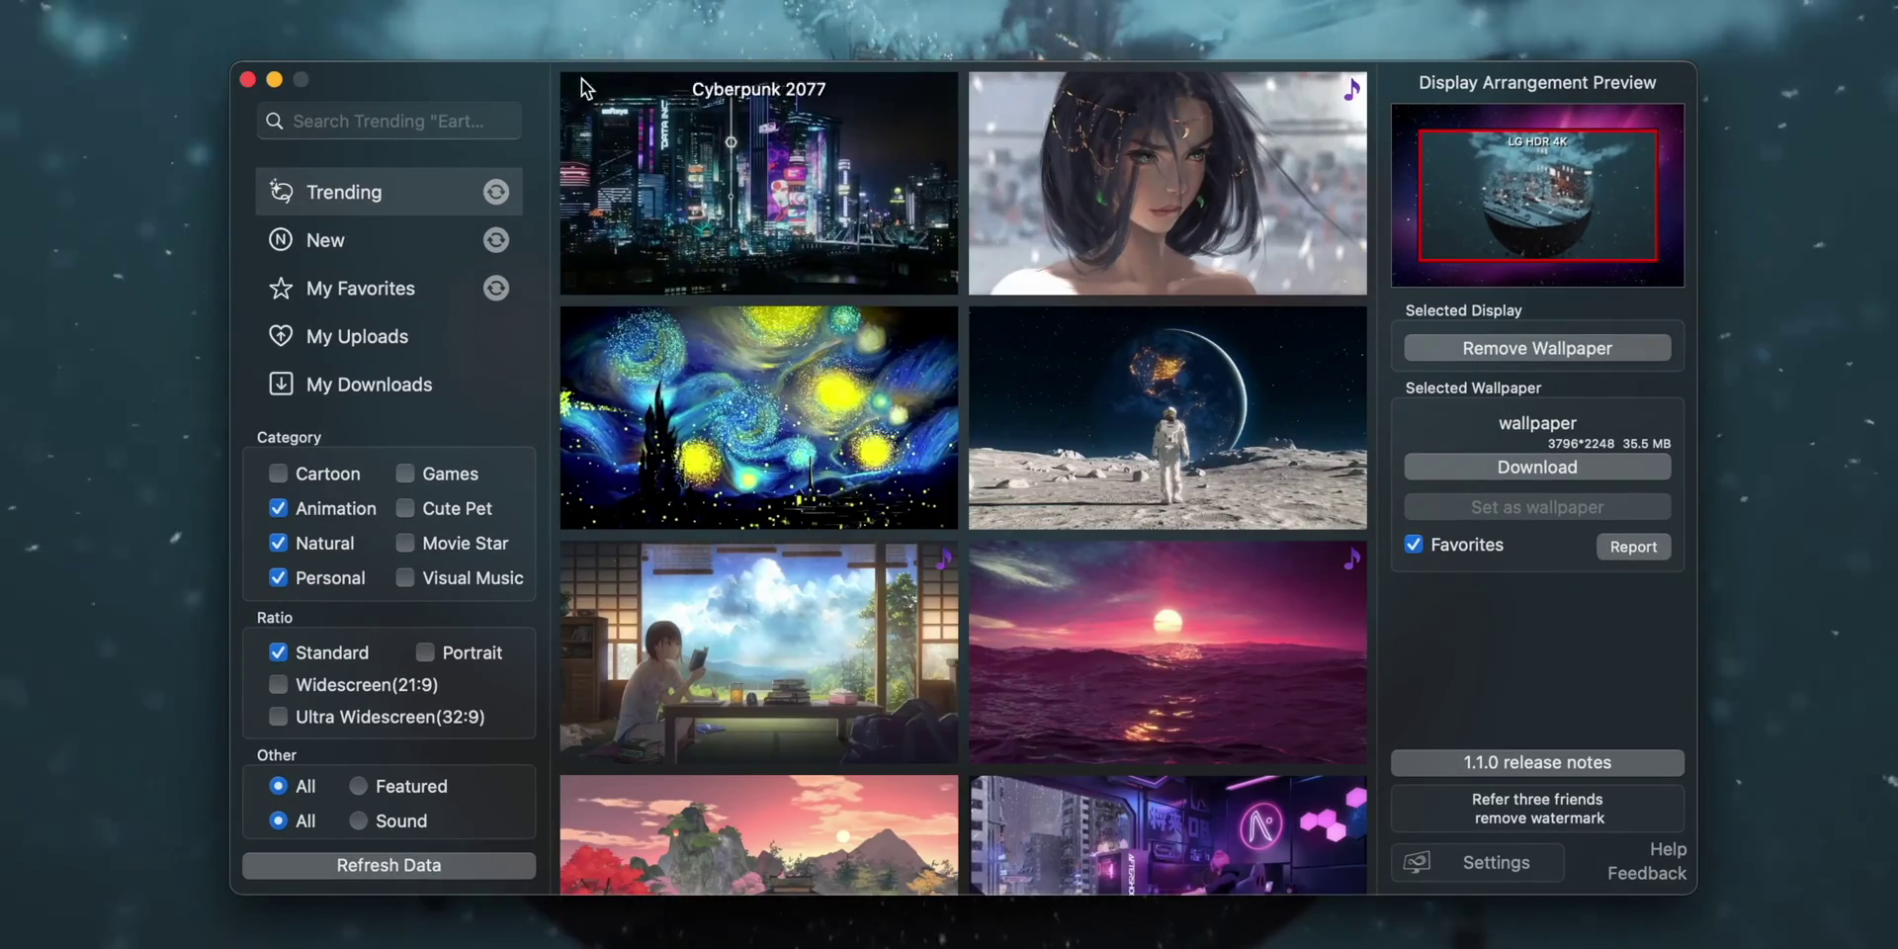
click(411, 245)
scroll(1091, 202, up, 20)
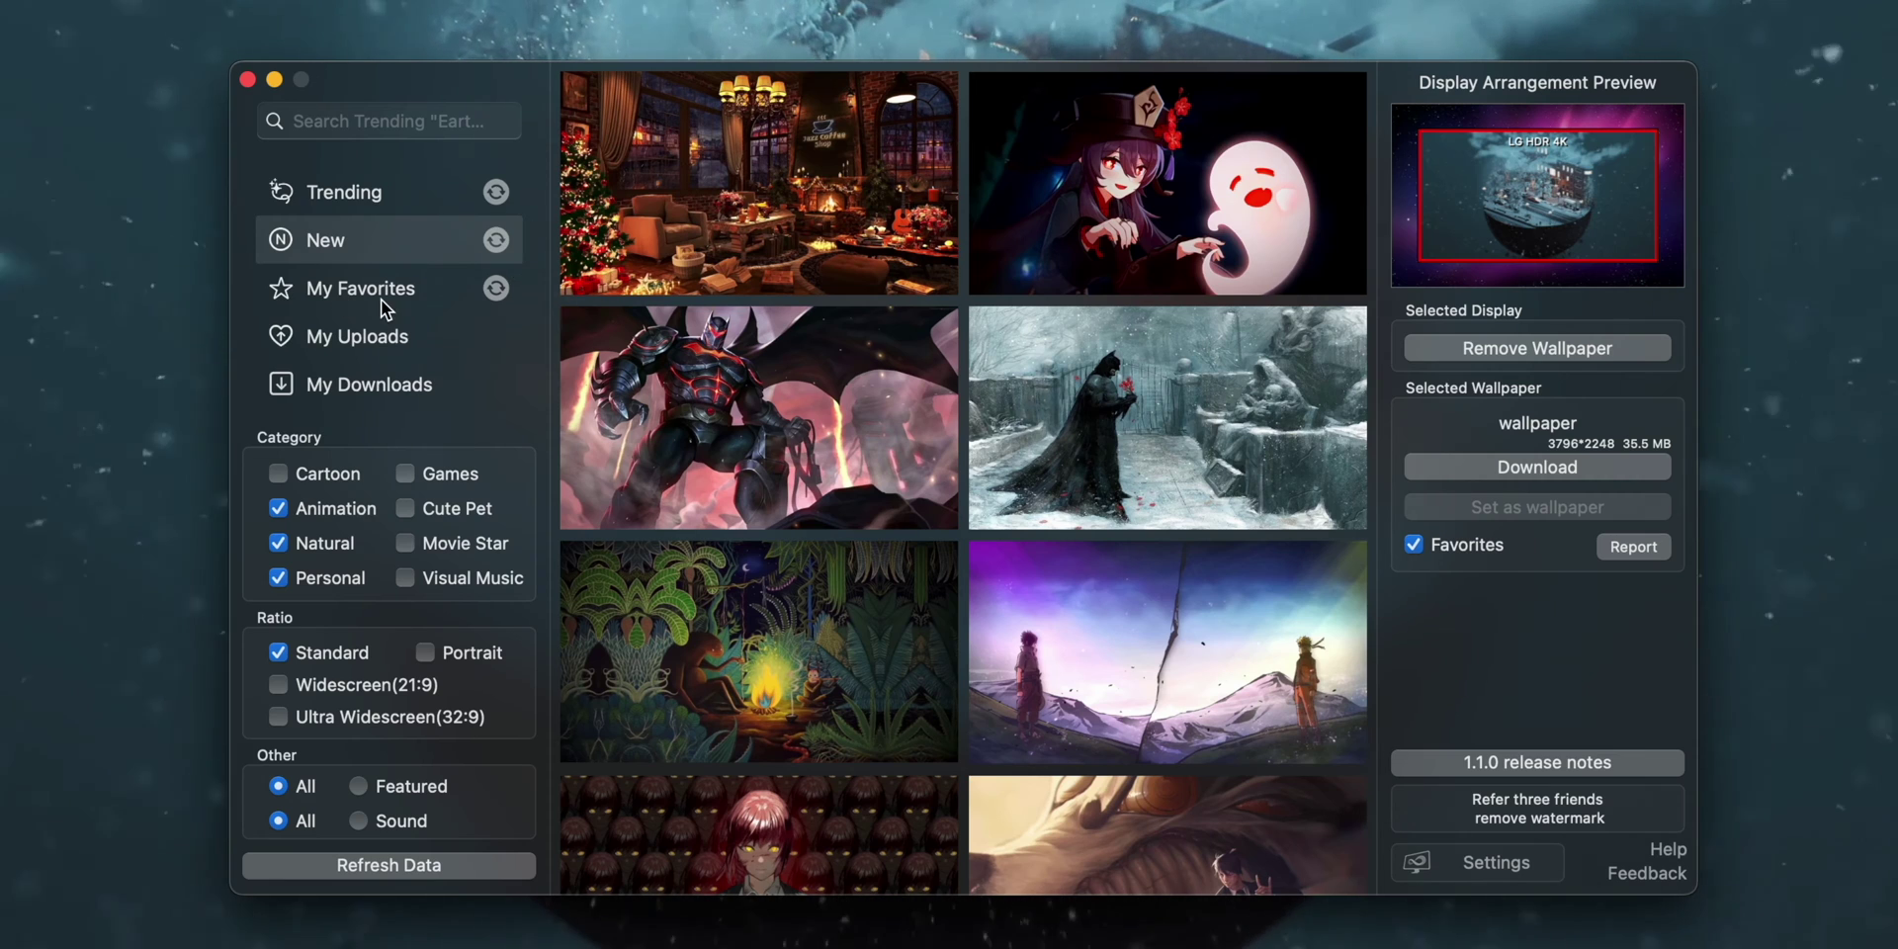
- Go back to My Favorites and select the spirited away sixth station train wallpaper
click(317, 288)
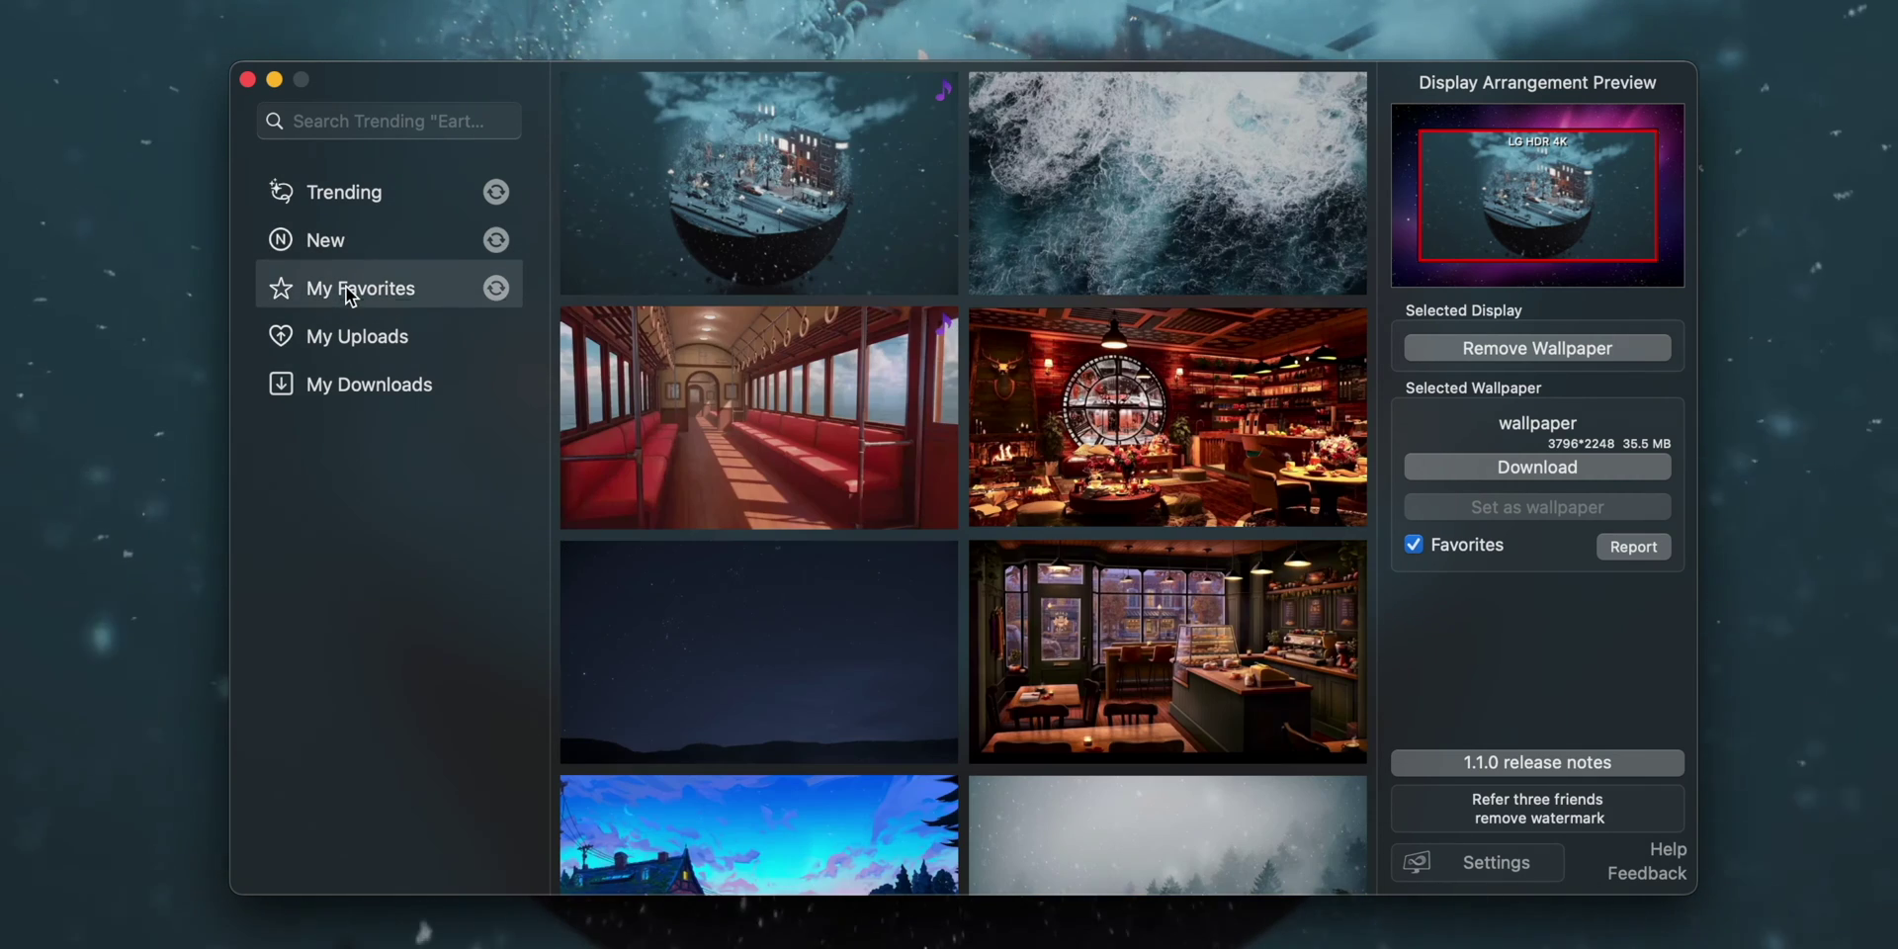
click(381, 239)
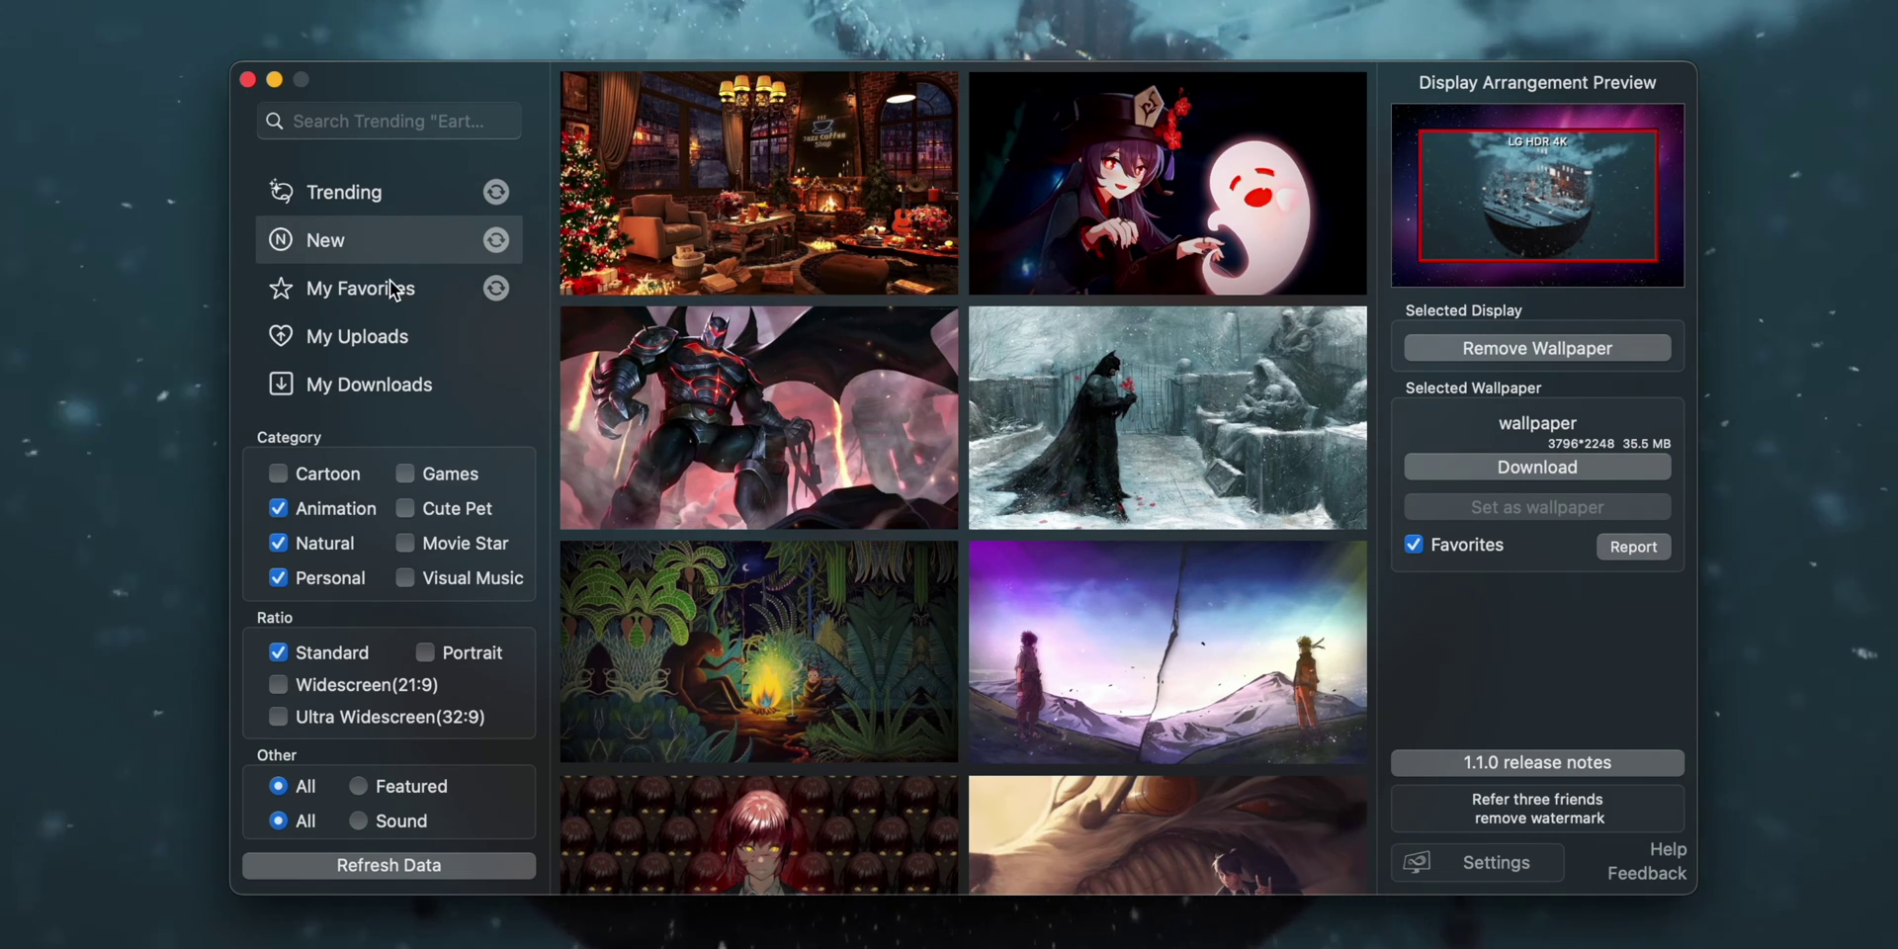
click(440, 287)
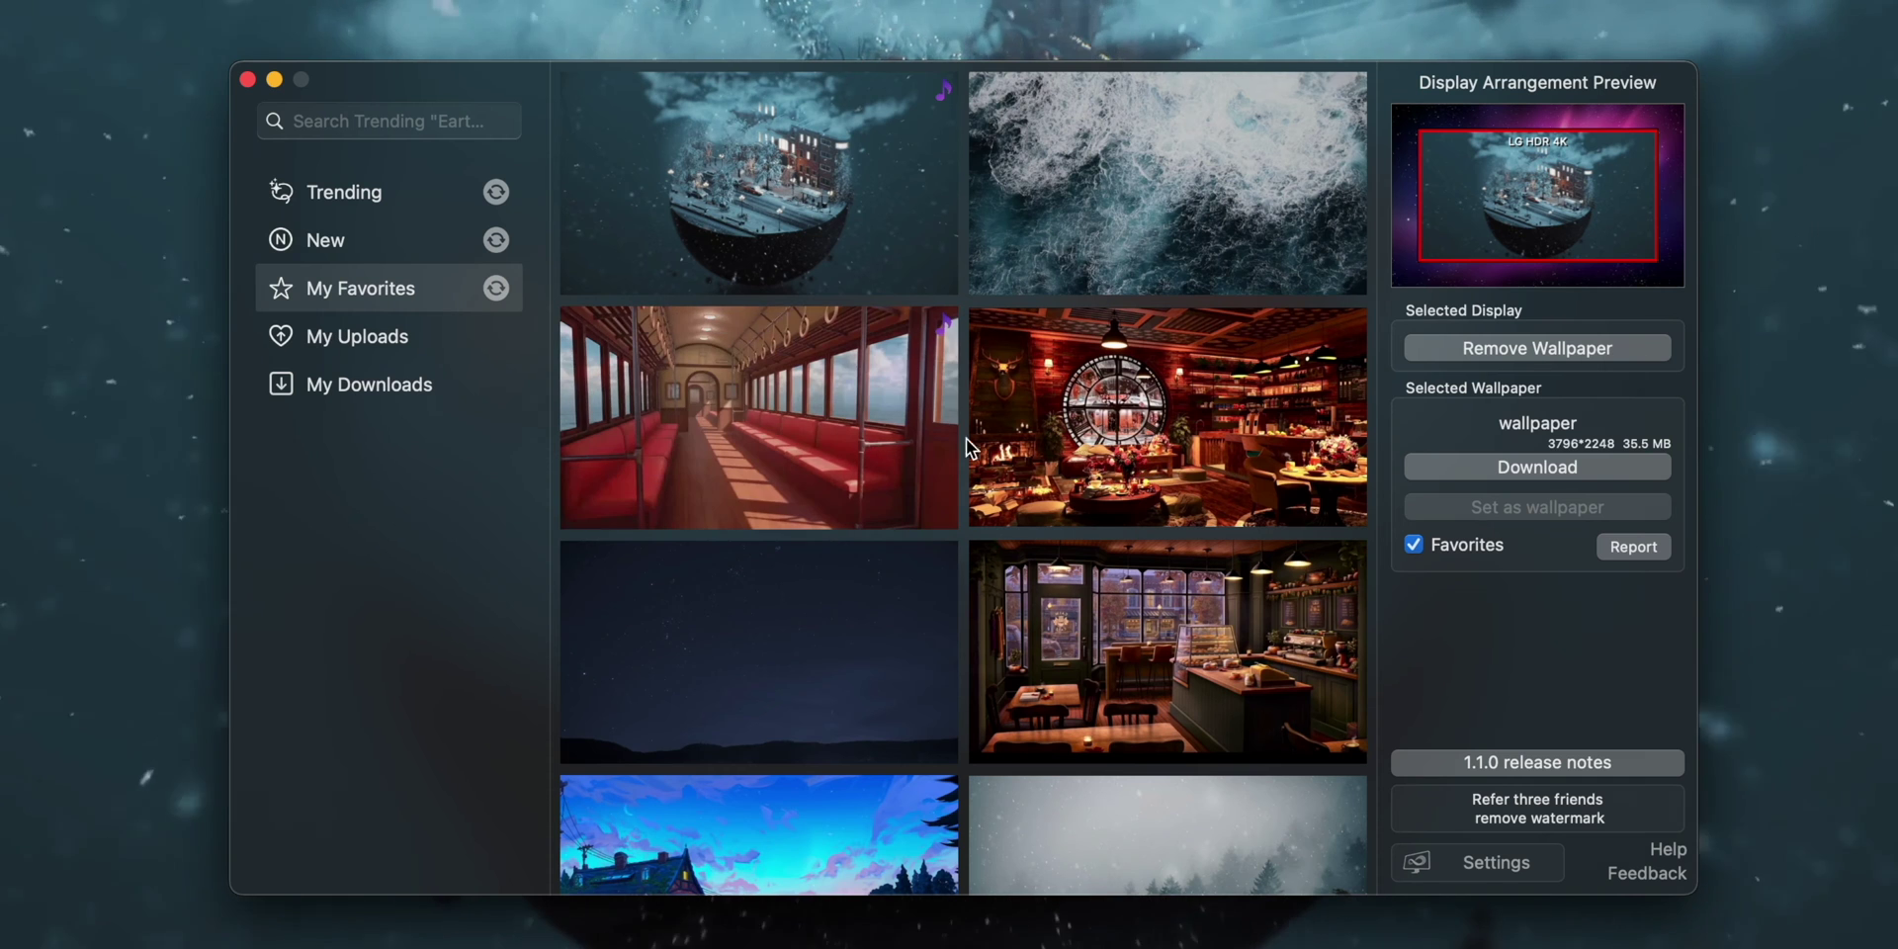
click(872, 388)
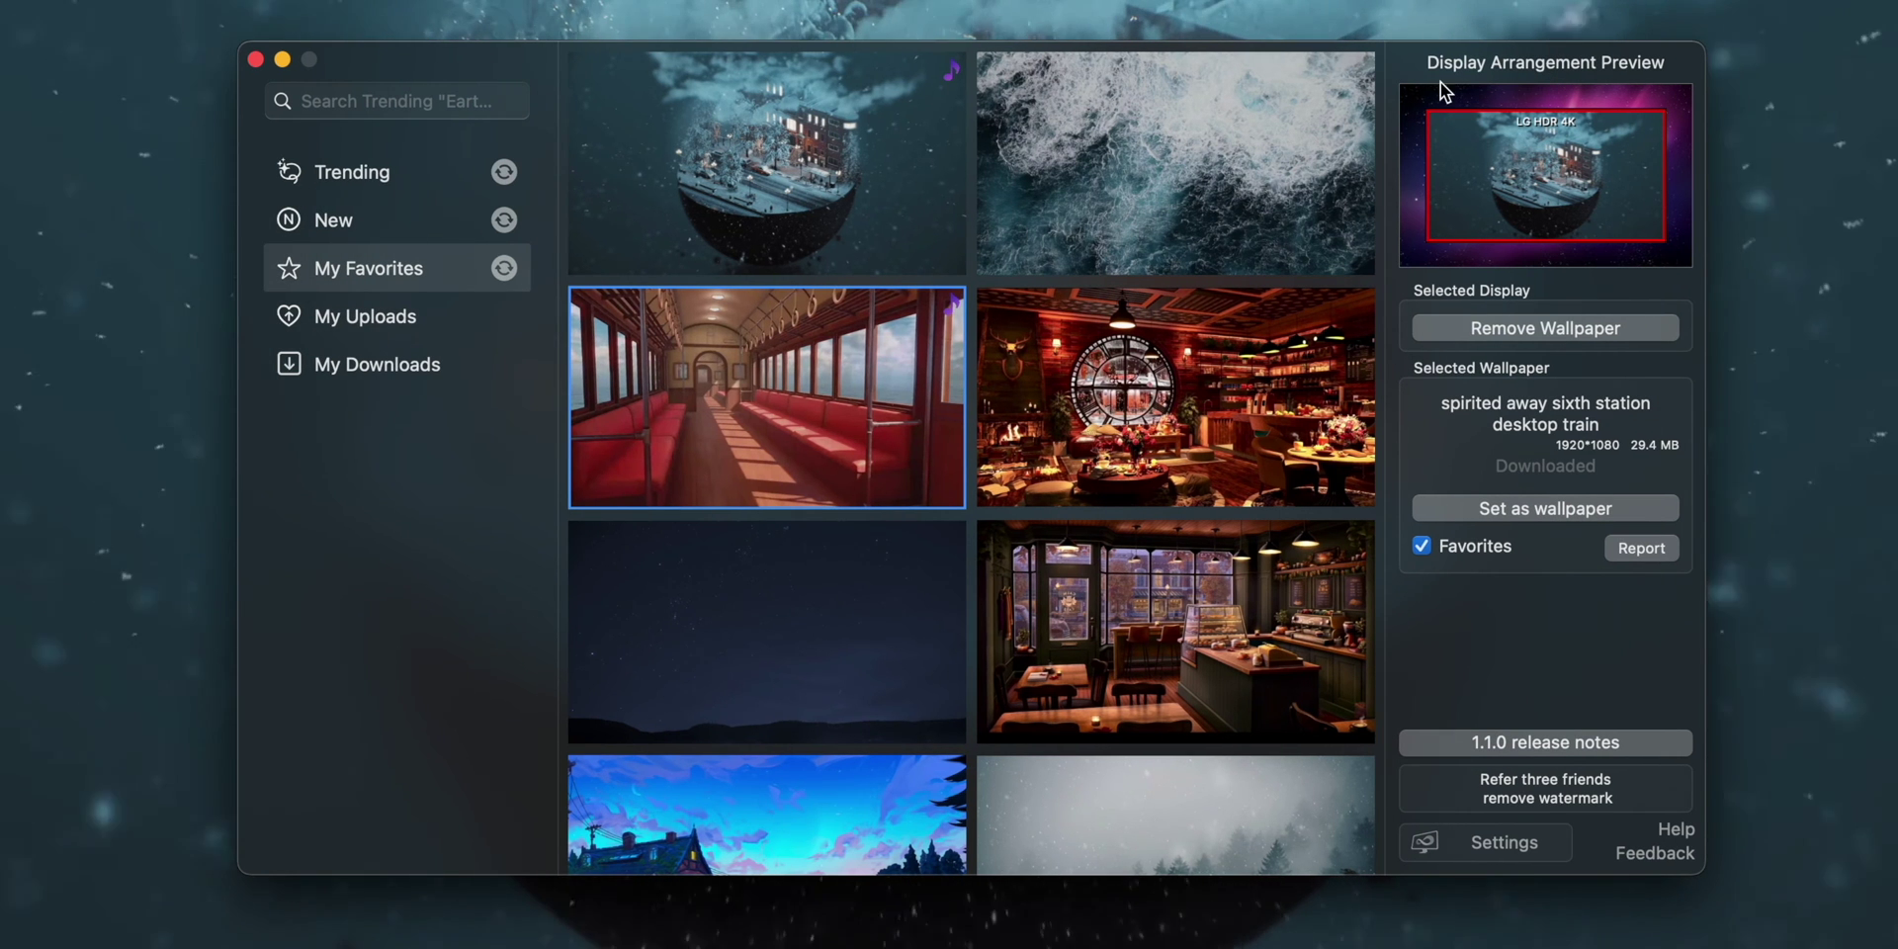
- Apply the red train wallpaper, then set the Momentary Feeling VISUALDON sunset ocean scene instead
click(1567, 508)
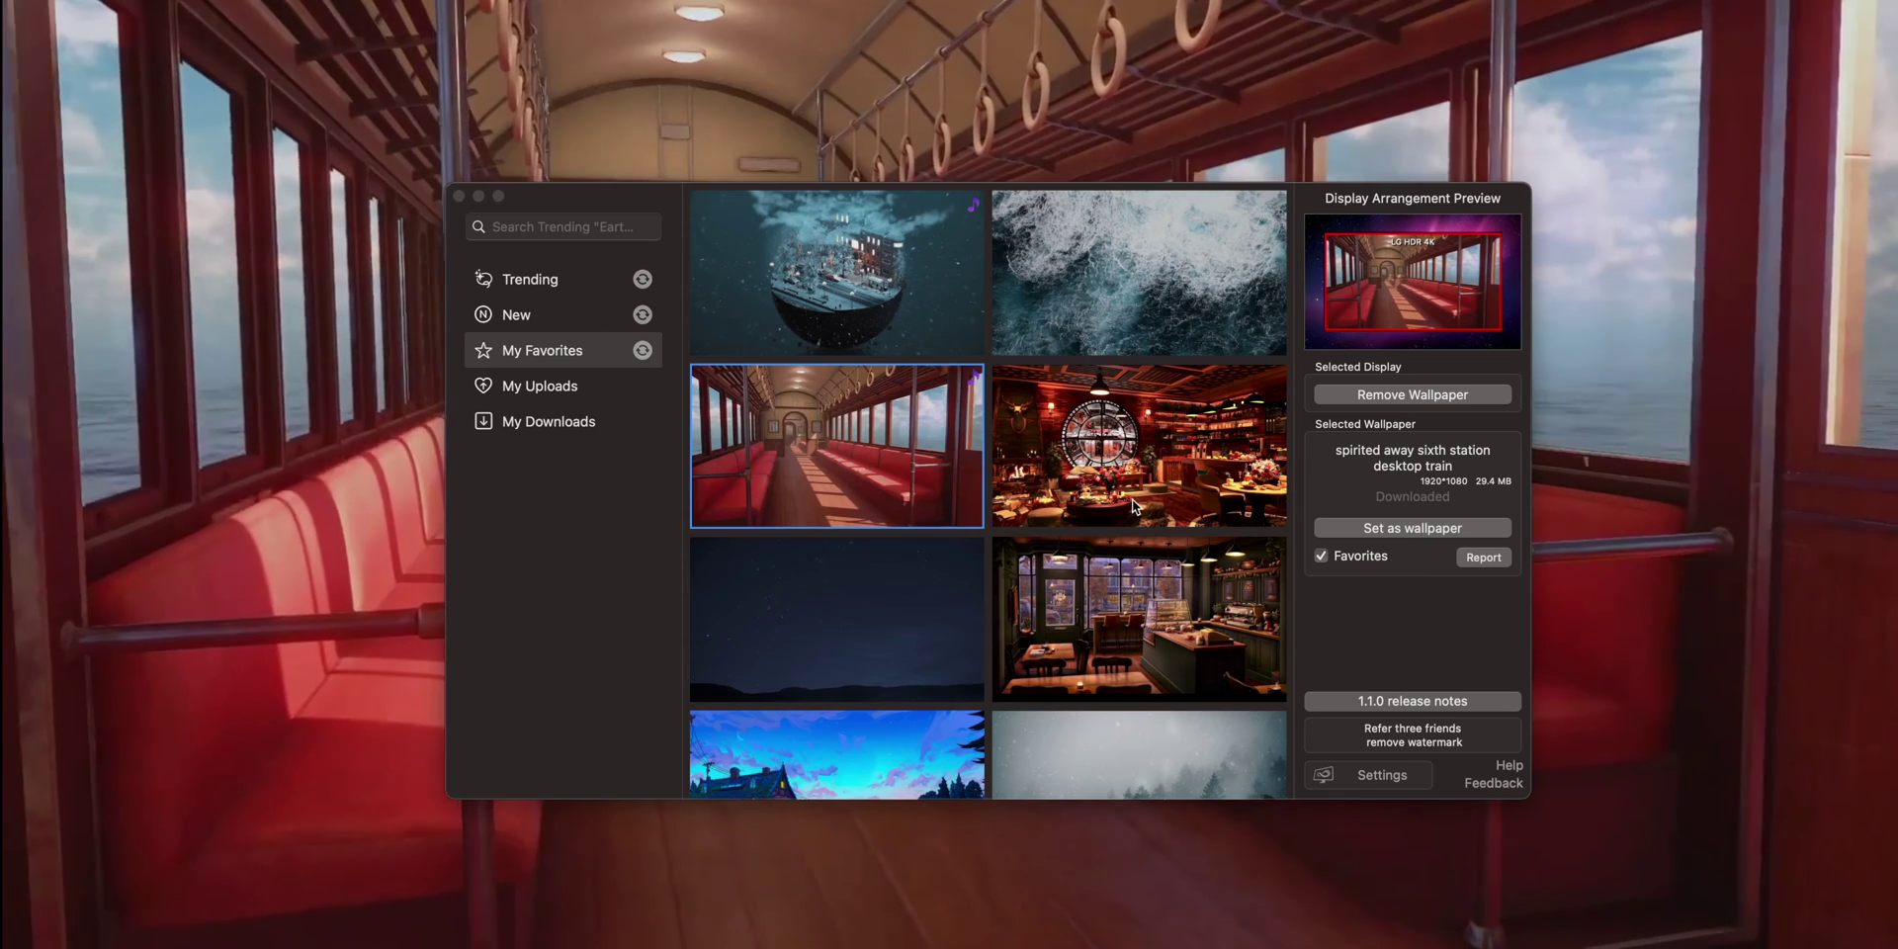
scroll(1133, 505, down, 10)
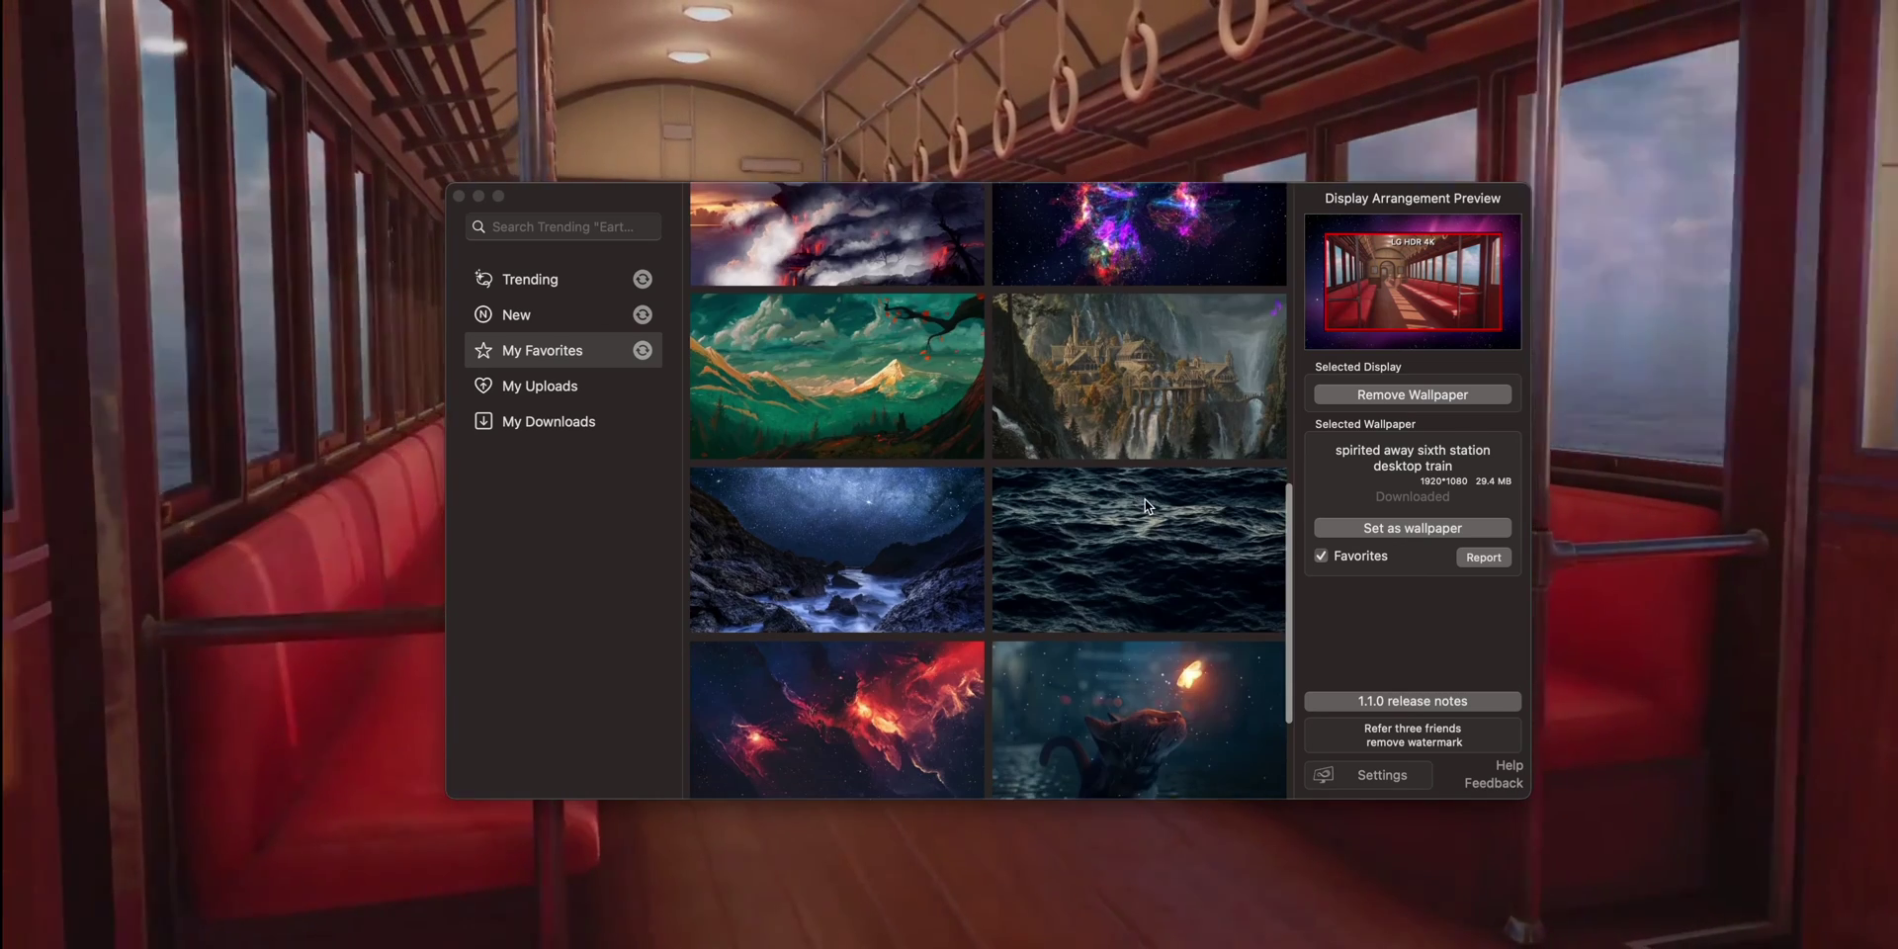
scroll(1147, 498, down, 3)
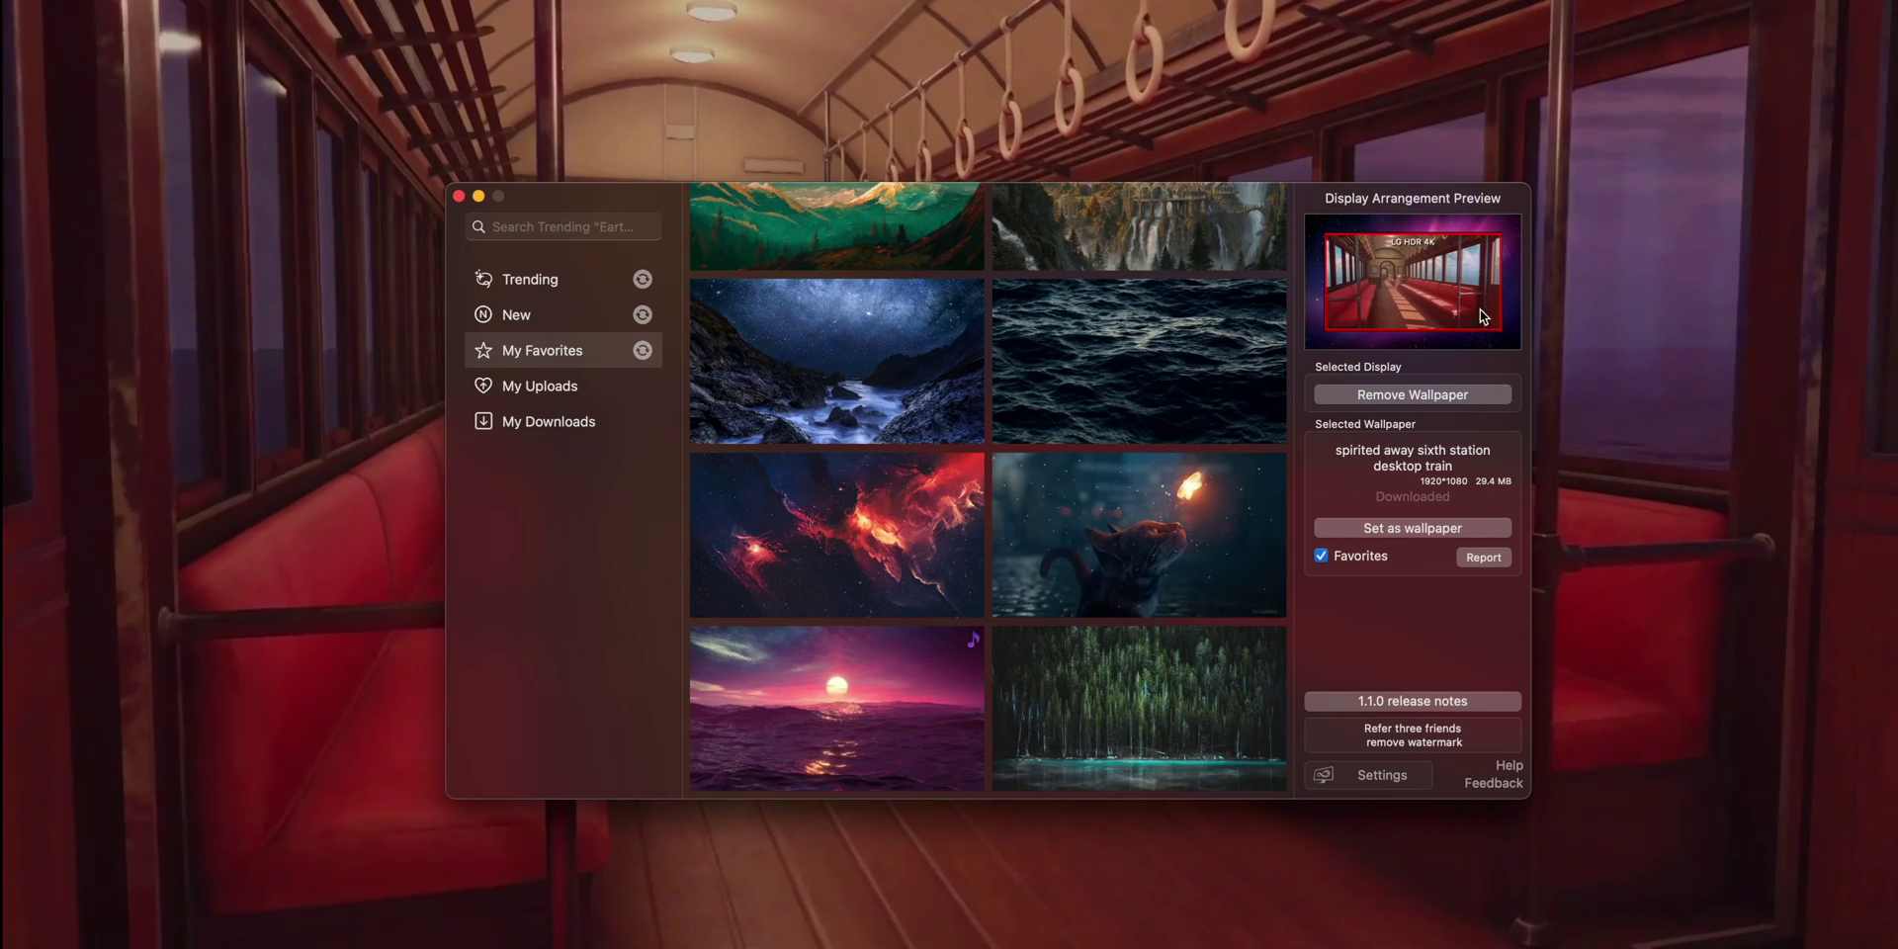
click(944, 695)
click(1413, 512)
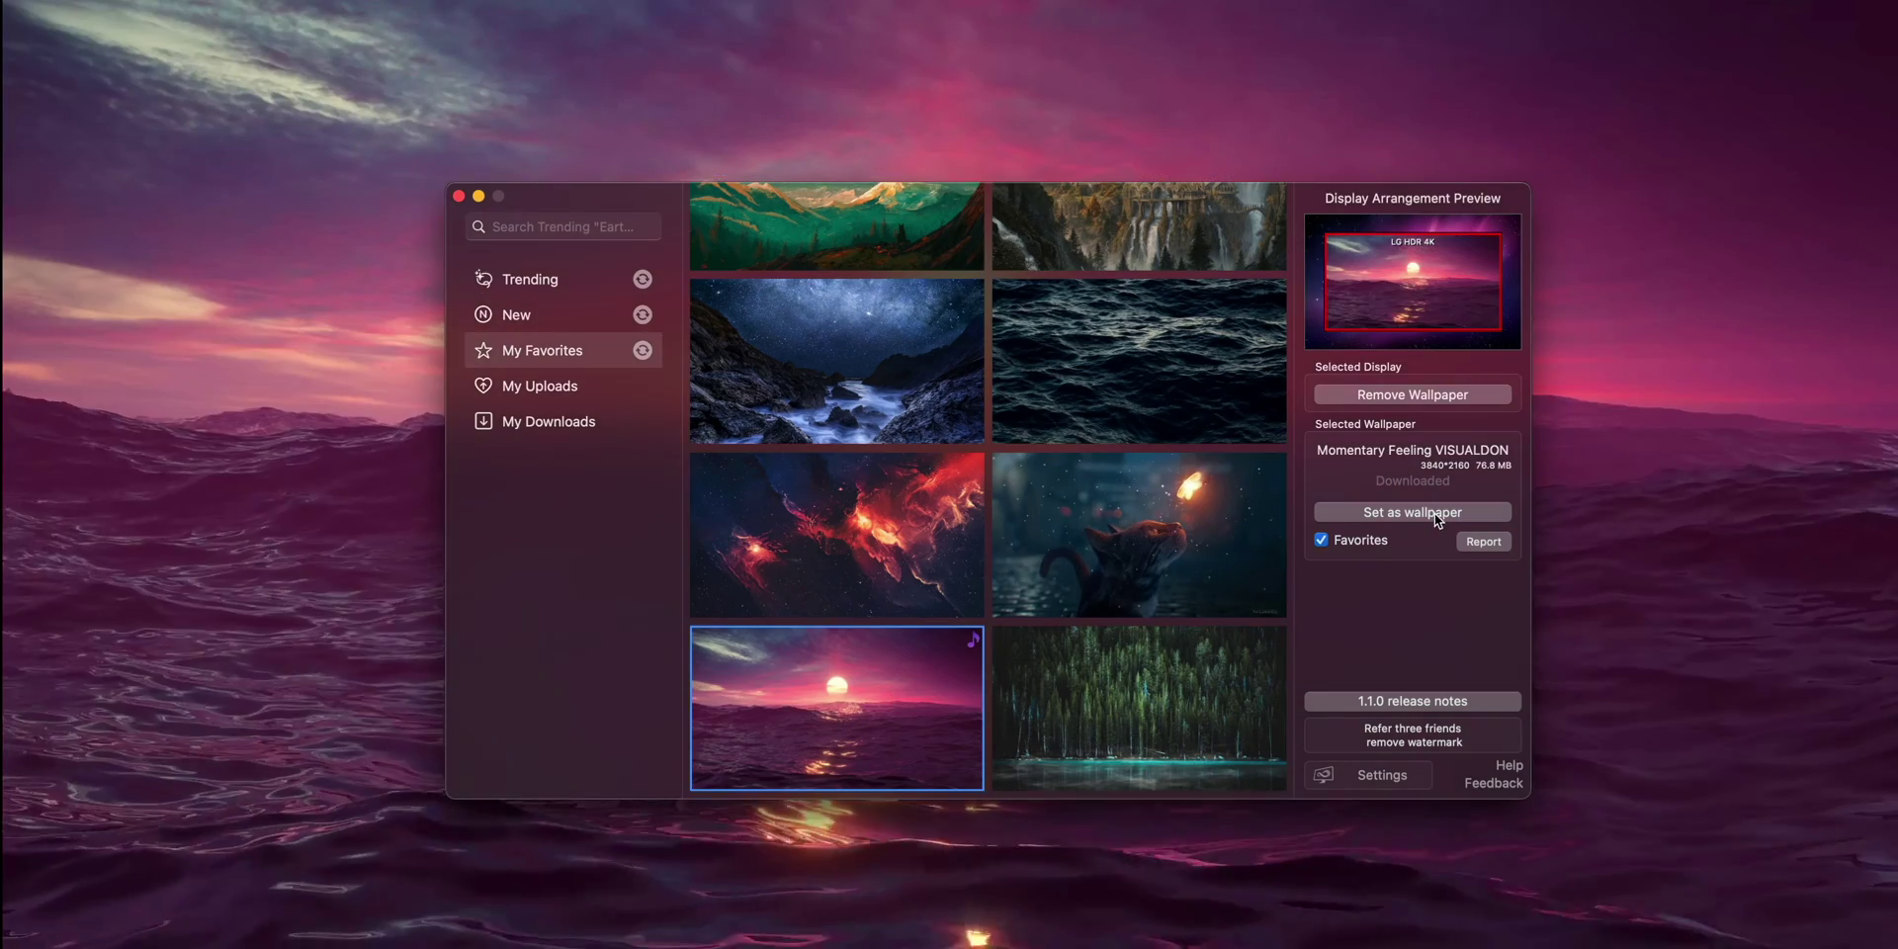
click(1011, 913)
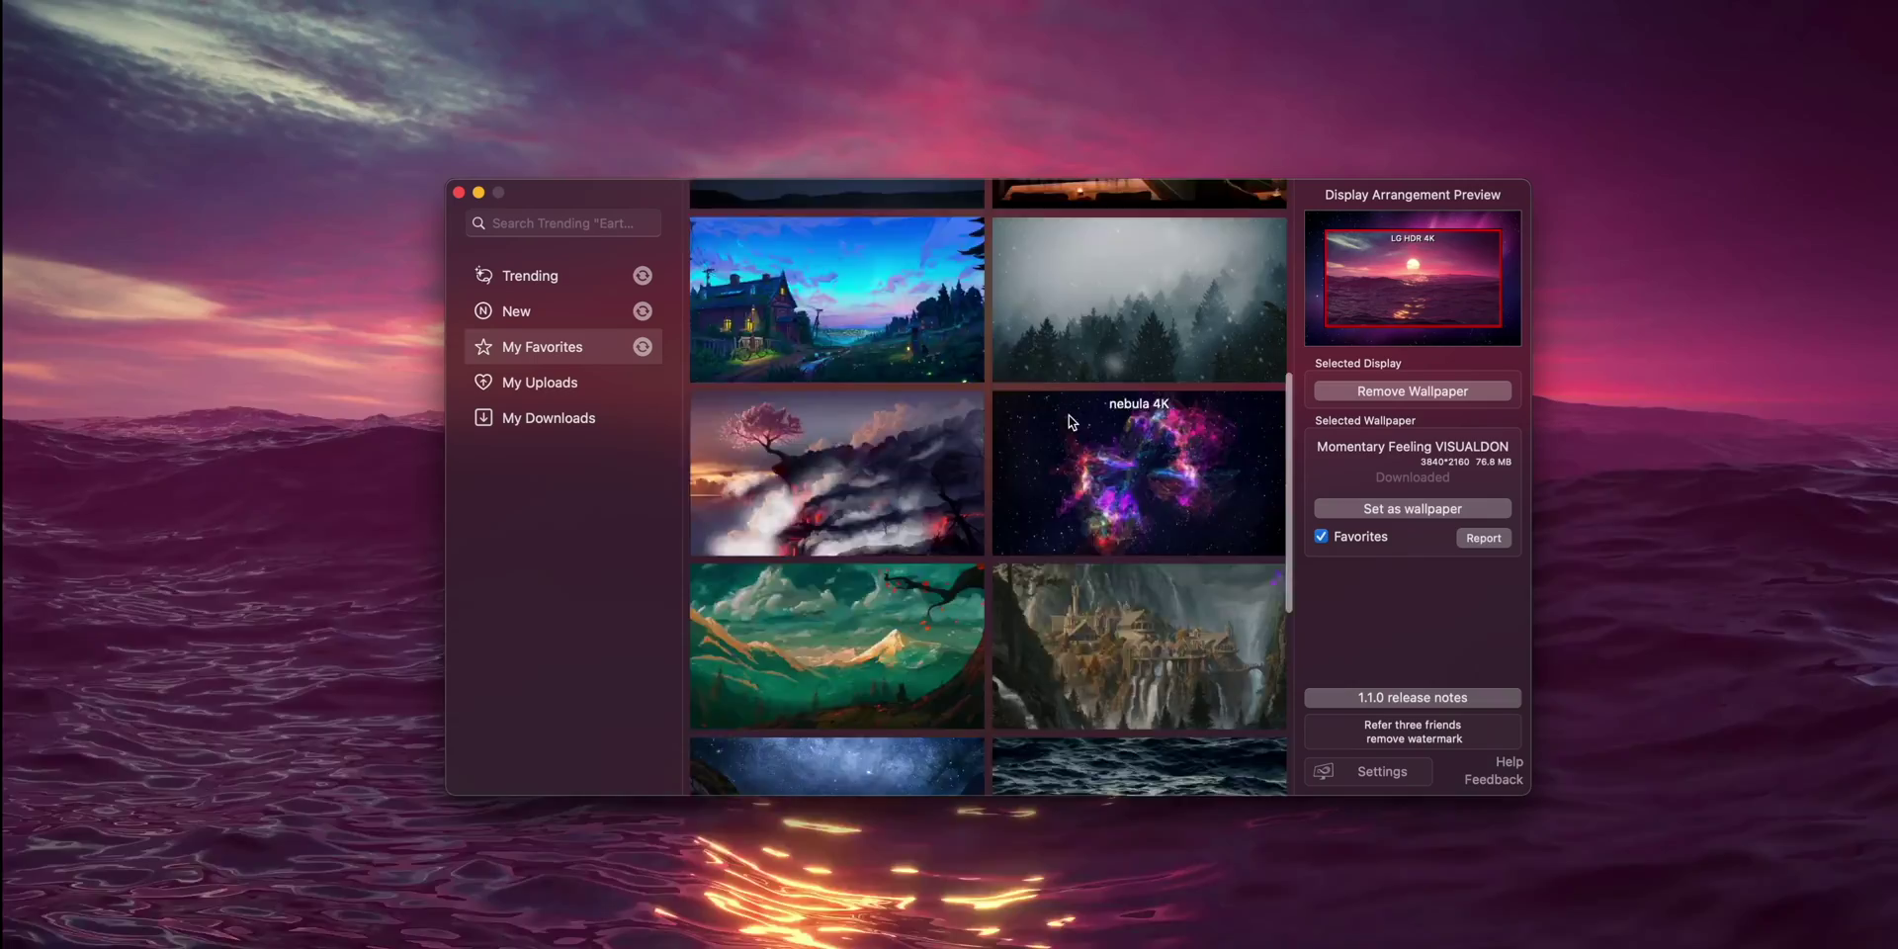
- Set the autumn cafe scene, then the Jazz coffee scene, as the desktop wallpaper
scroll(1069, 421, up, 5)
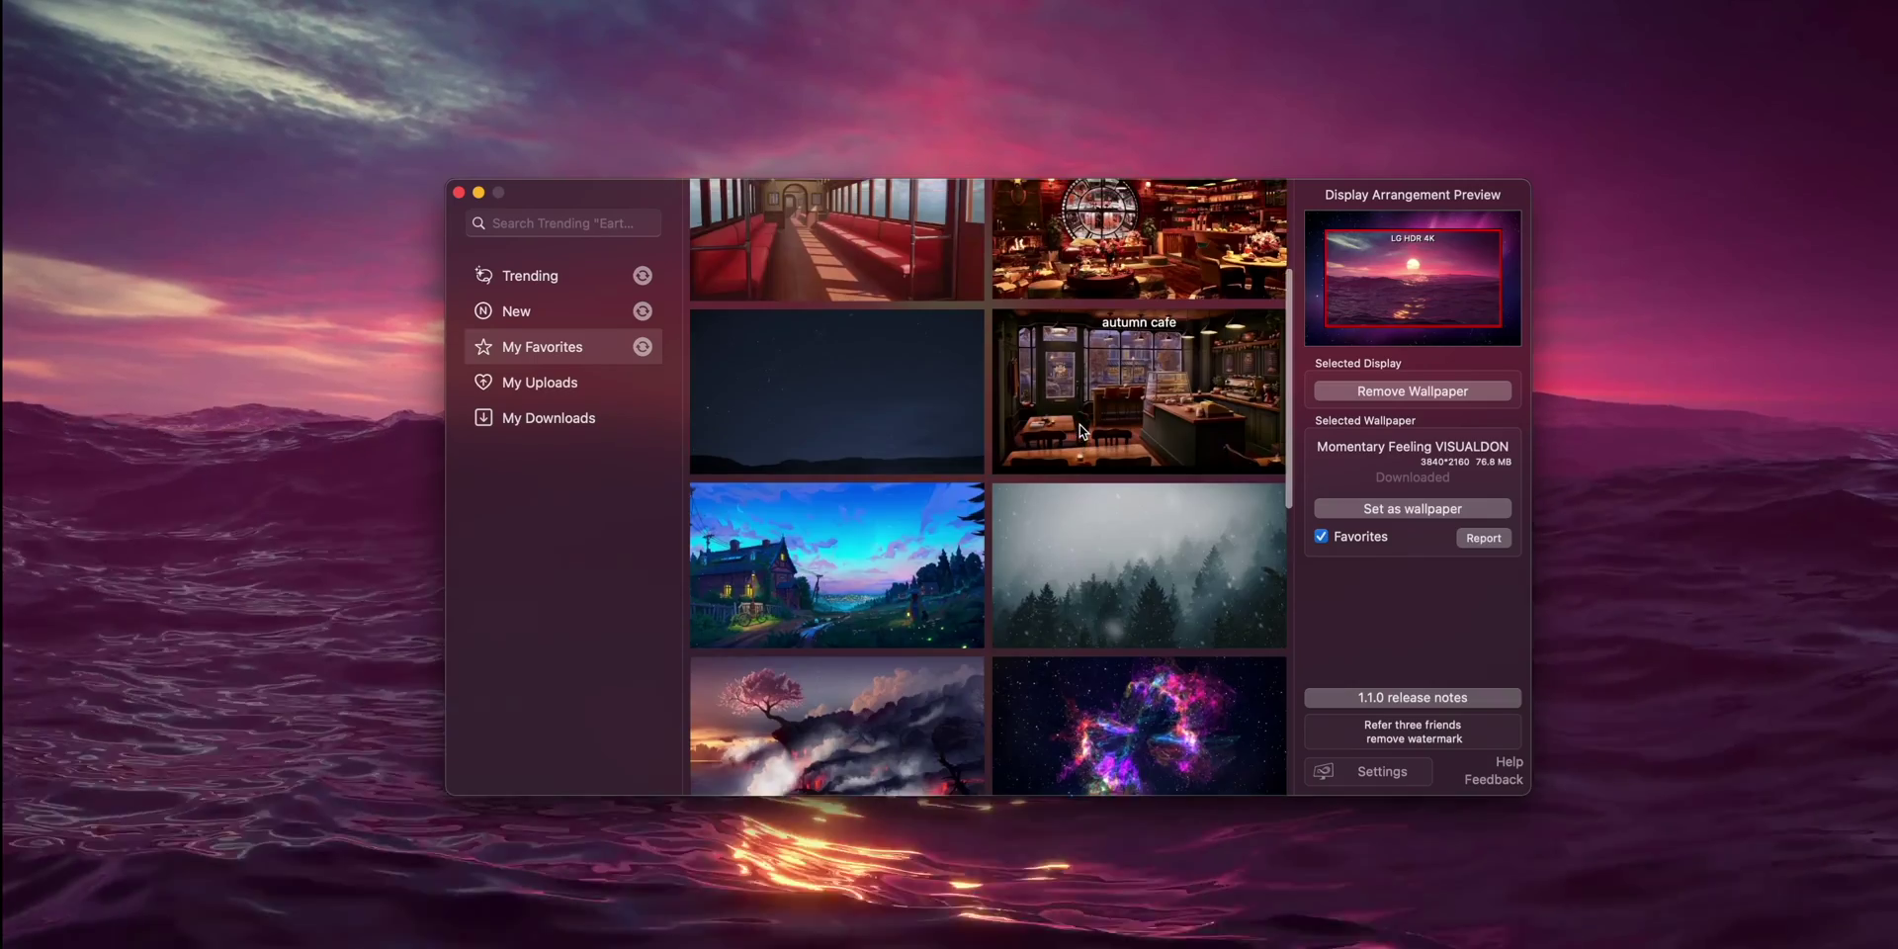
click(1193, 558)
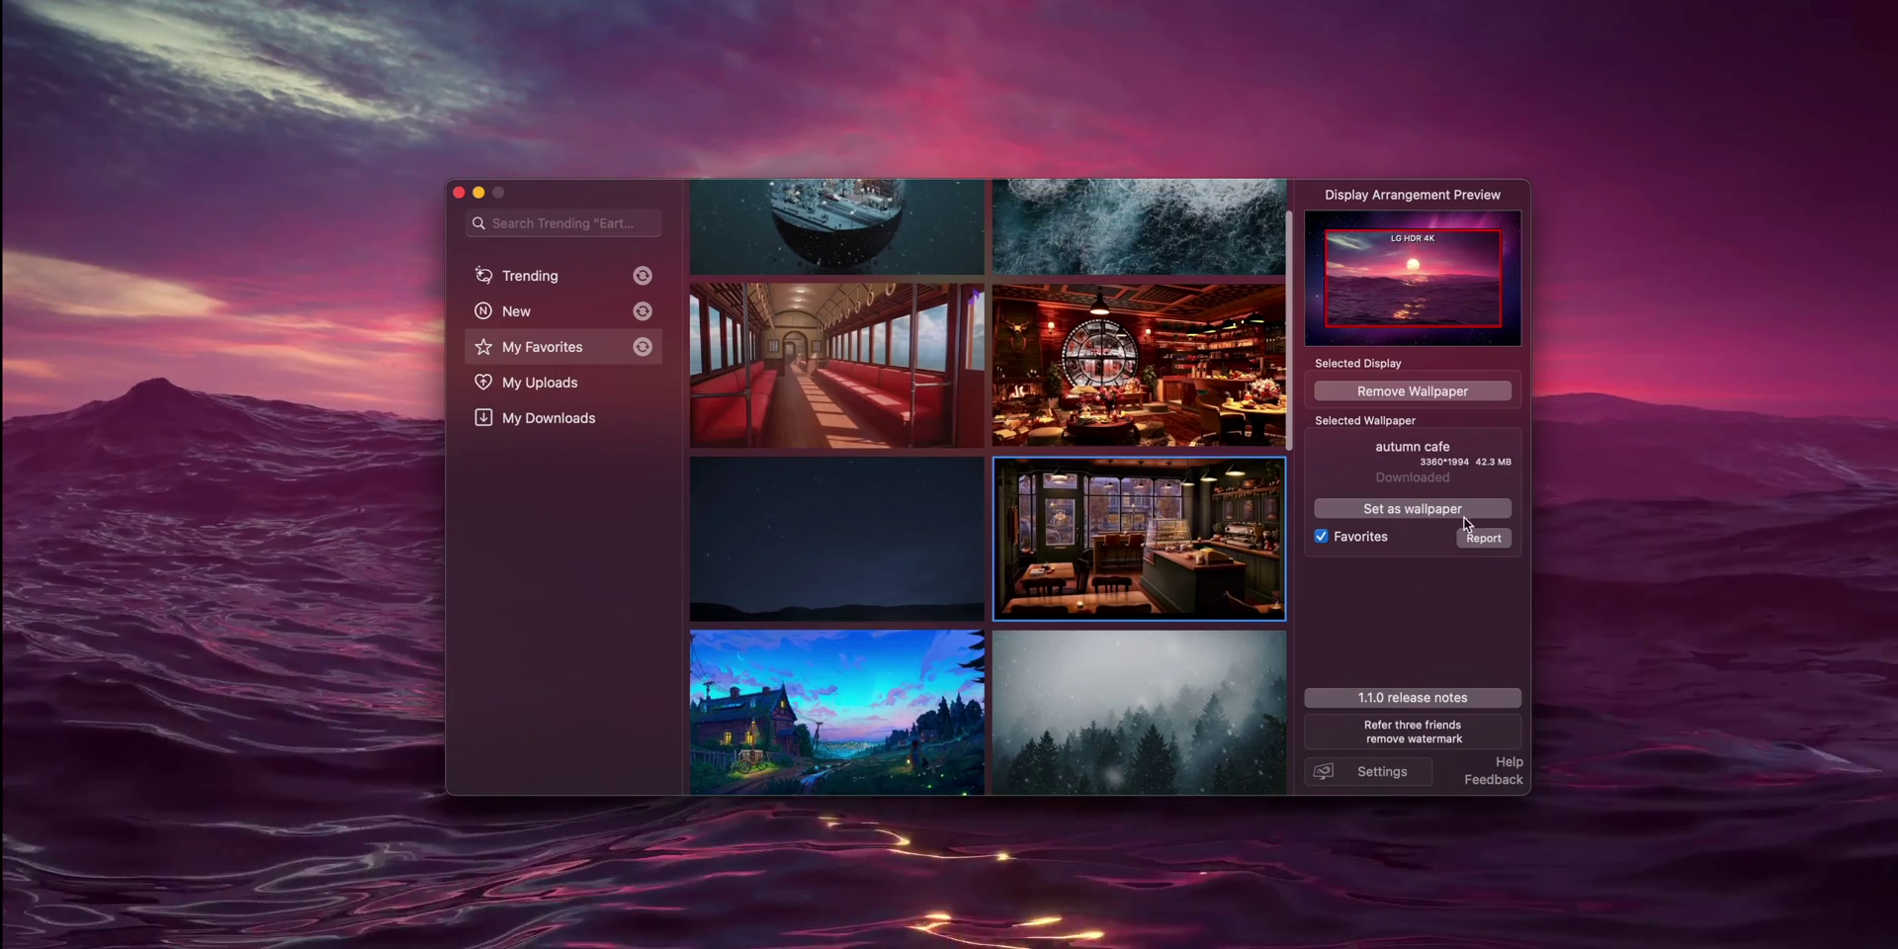
click(1461, 507)
click(1176, 134)
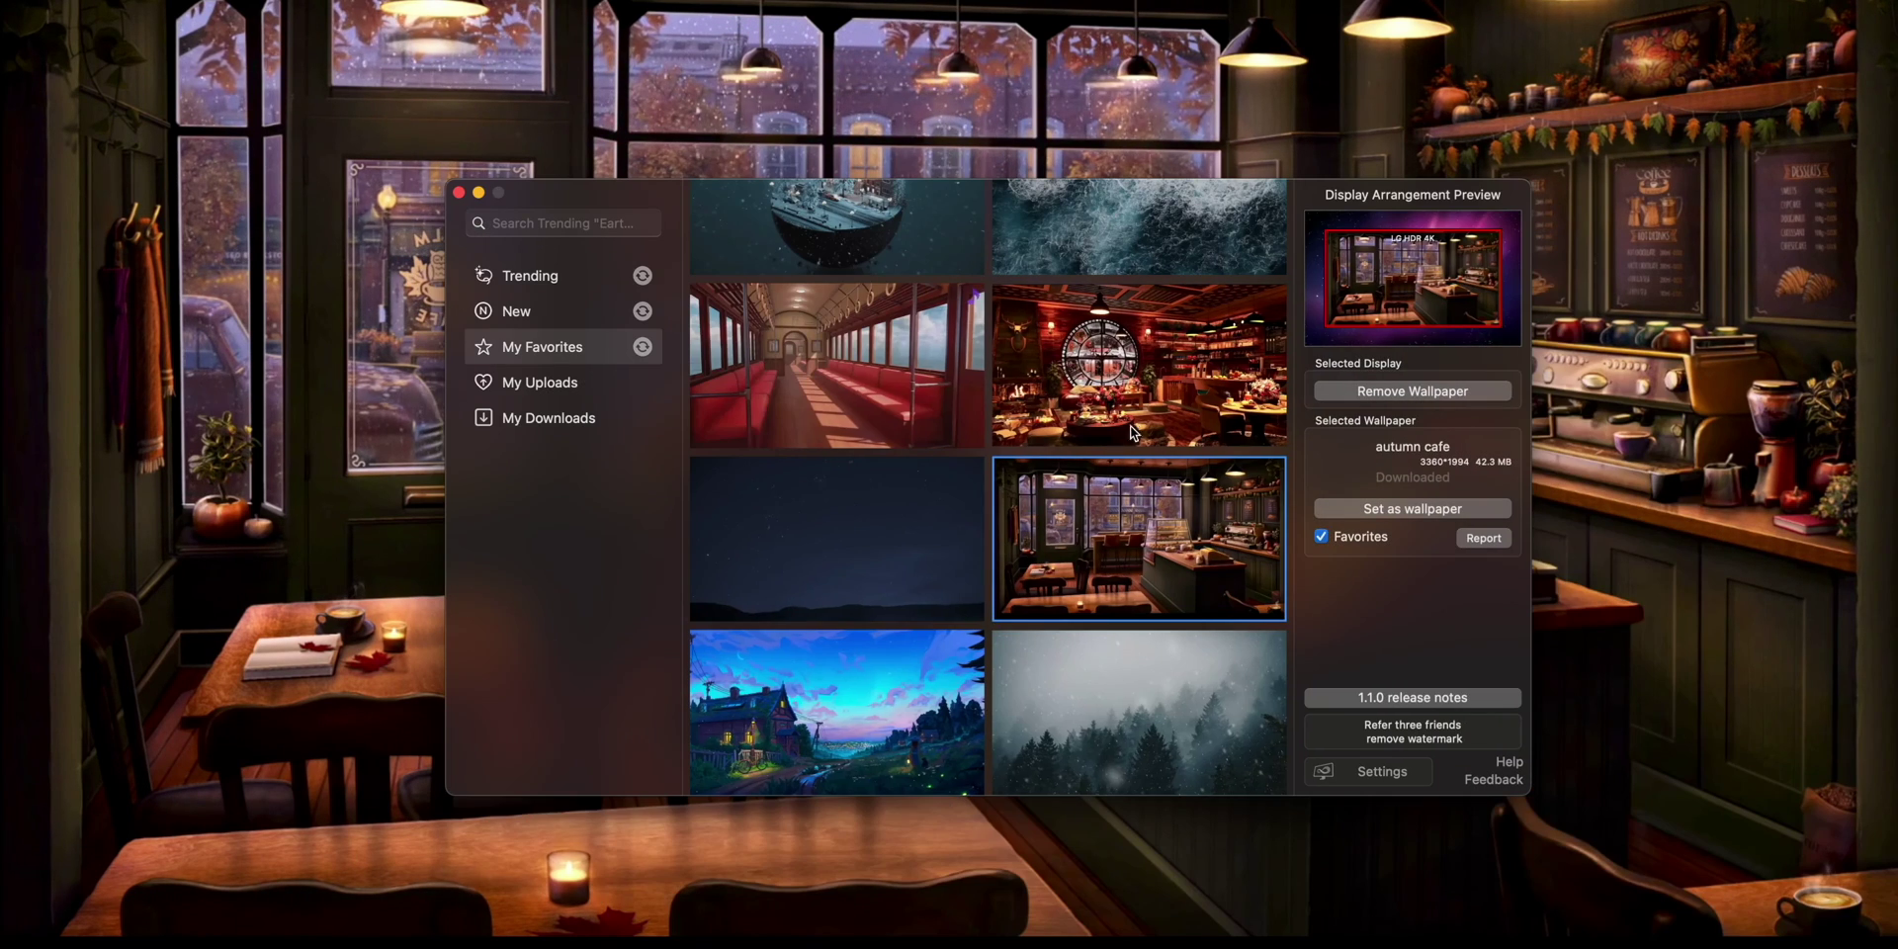
click(1088, 425)
click(1451, 508)
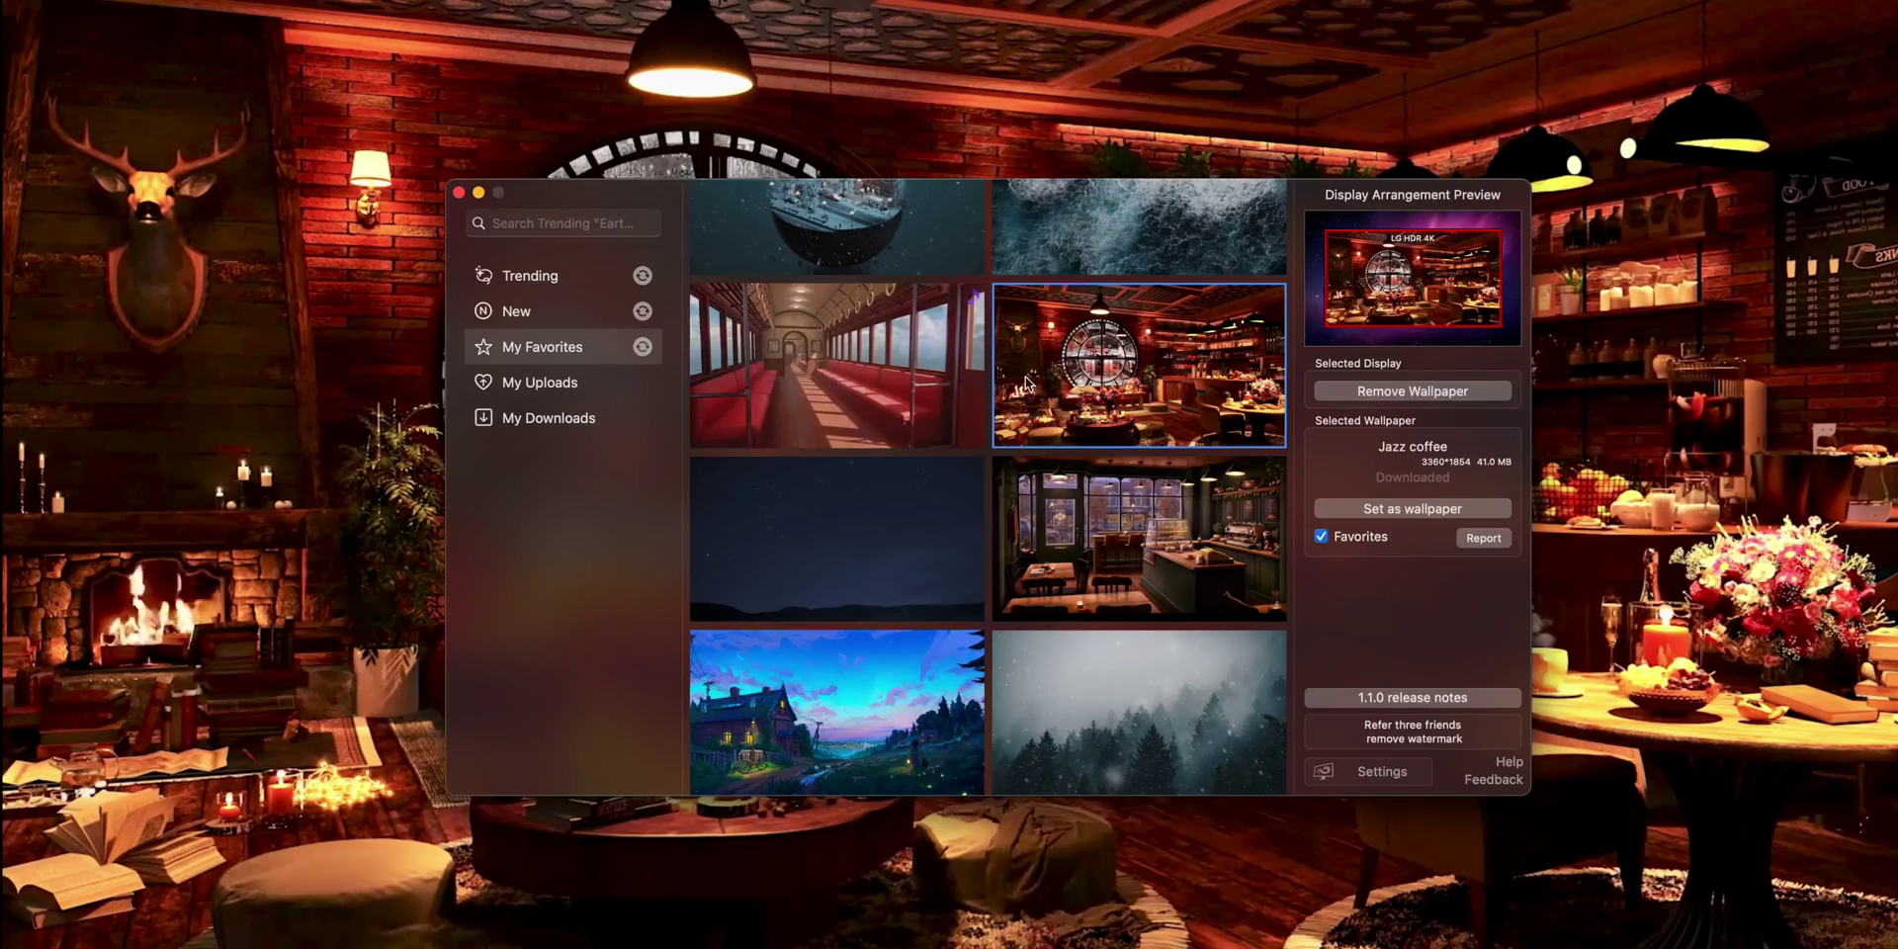
- Scroll down the favourites and preview the forest lake wallpaper full screen
key(Up)
scroll(809, 578, down, 10)
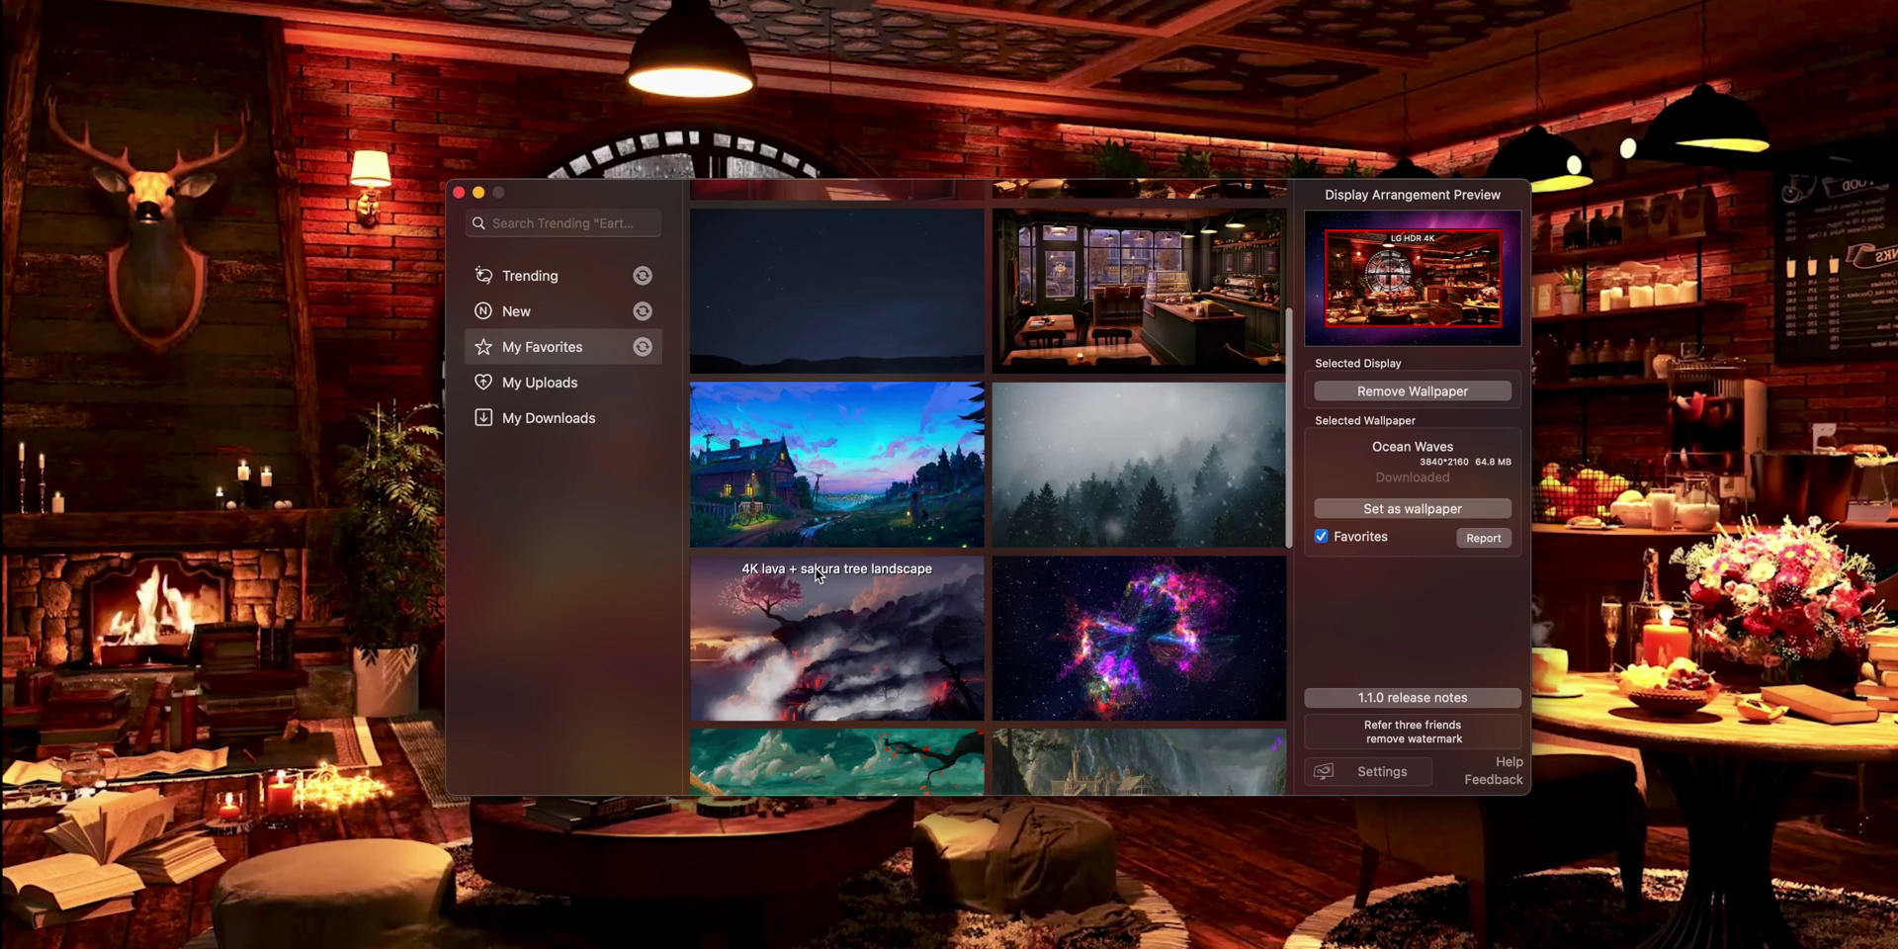
scroll(830, 583, down, 5)
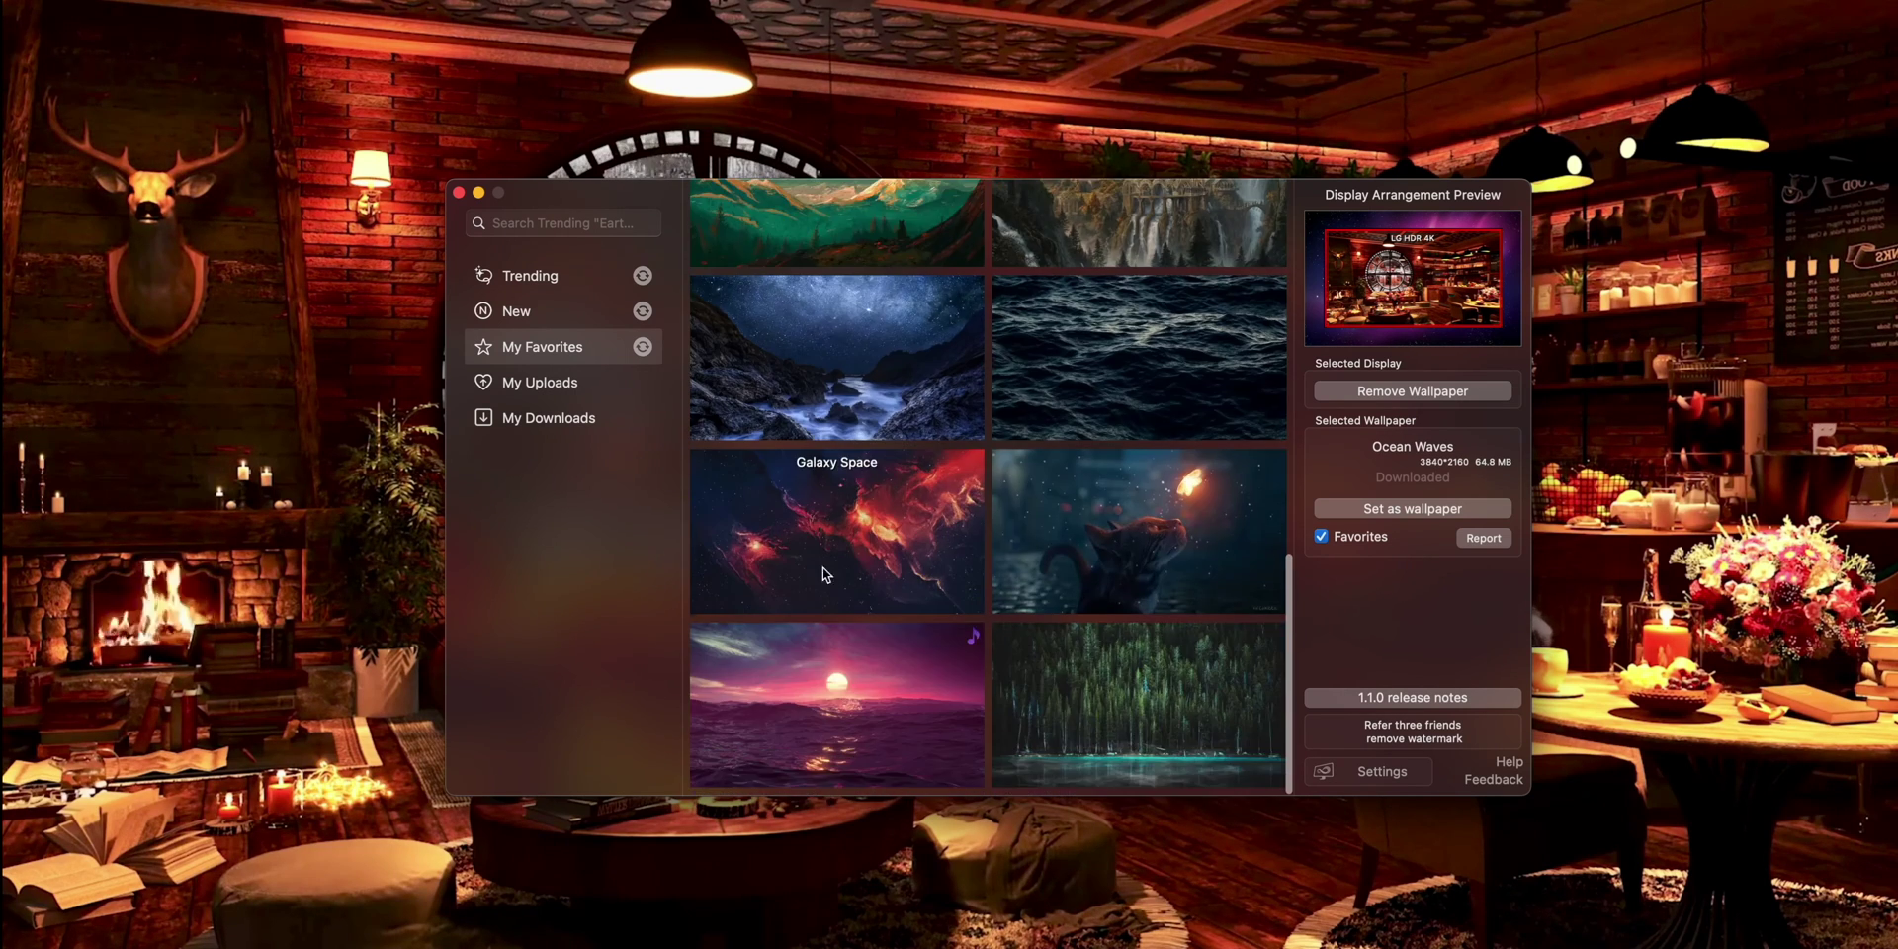
double_click(1111, 680)
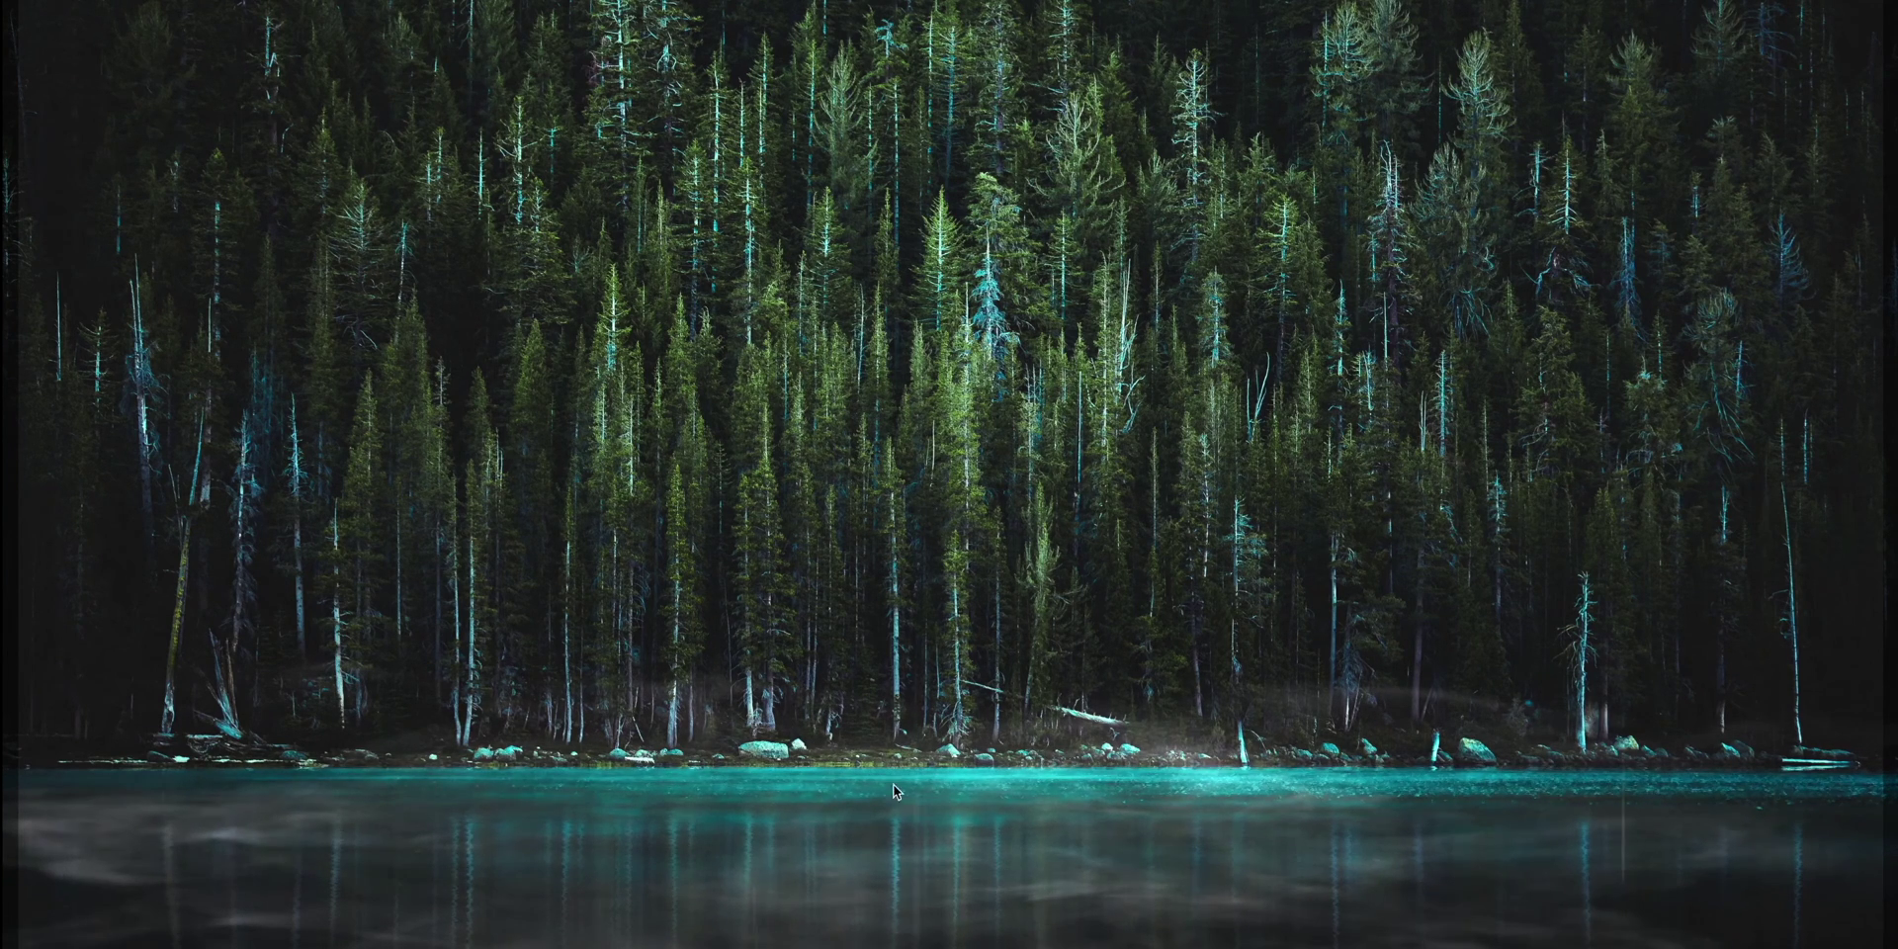
- Apply the starry night river wallpaper, then select Ocean Waves at the top of the grid
click(997, 520)
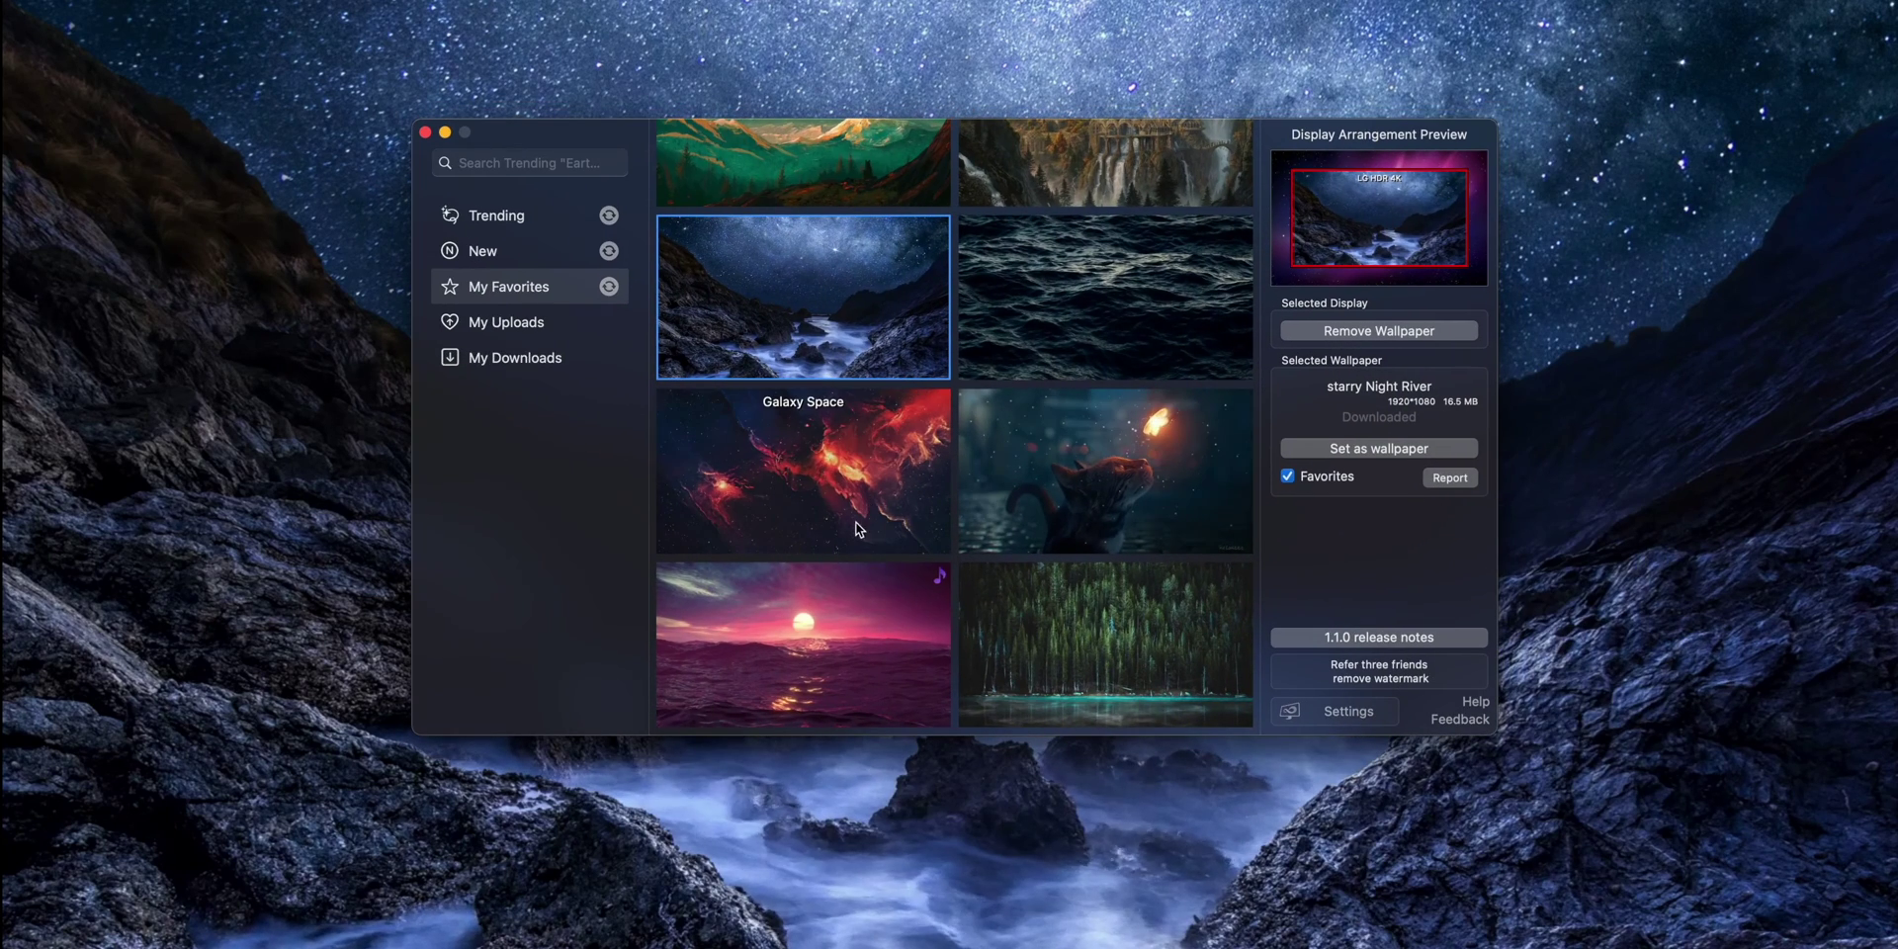
scroll(856, 527, up, 10)
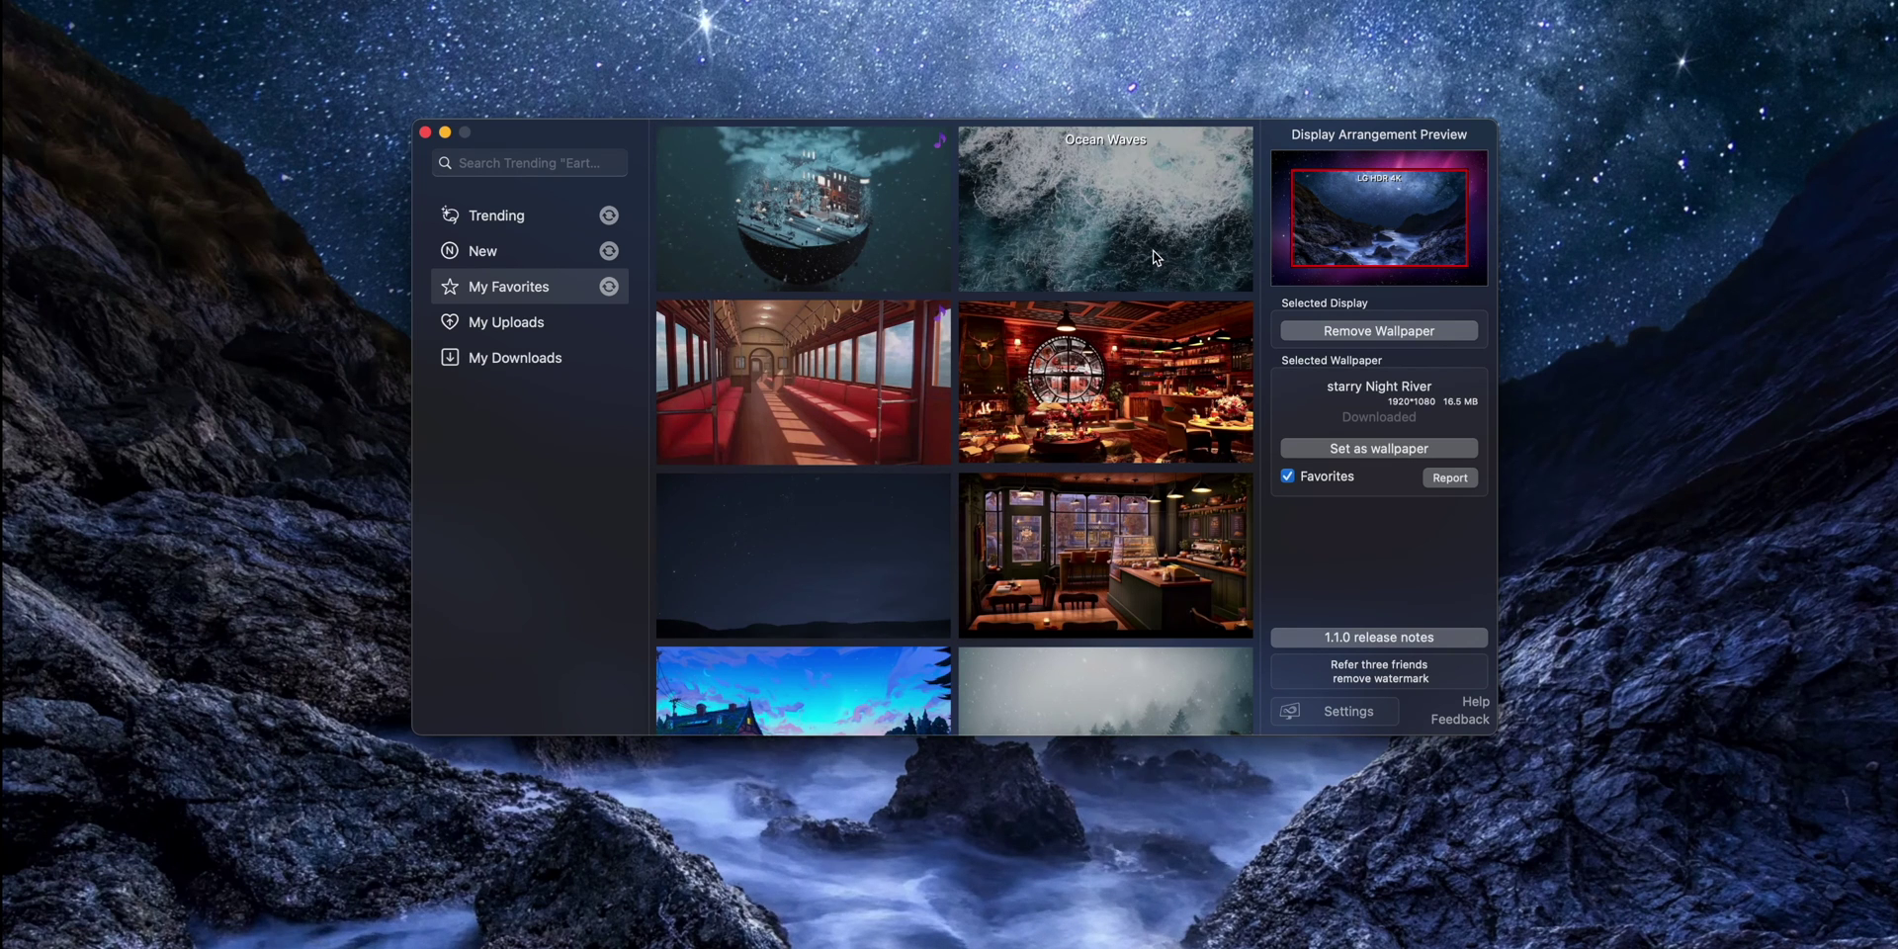
click(1182, 293)
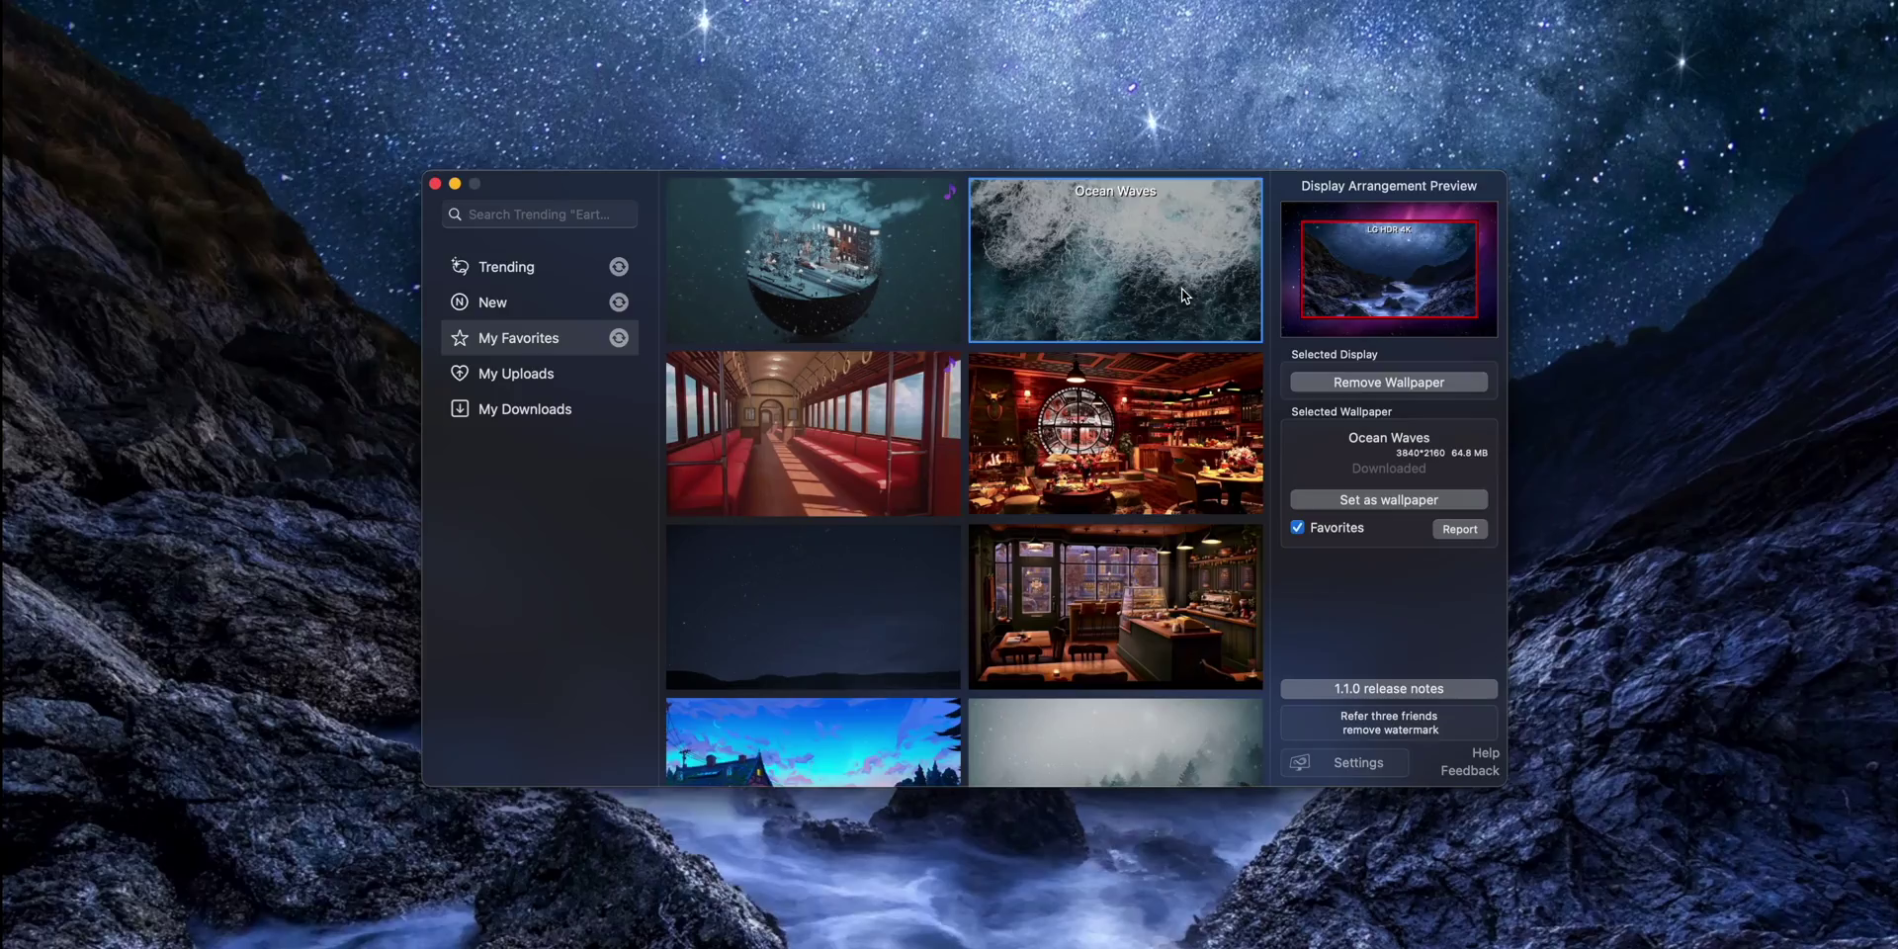
- Set Ocean Waves as wallpaper and review the 20% battery display cutoff in Energy Settings
click(1415, 500)
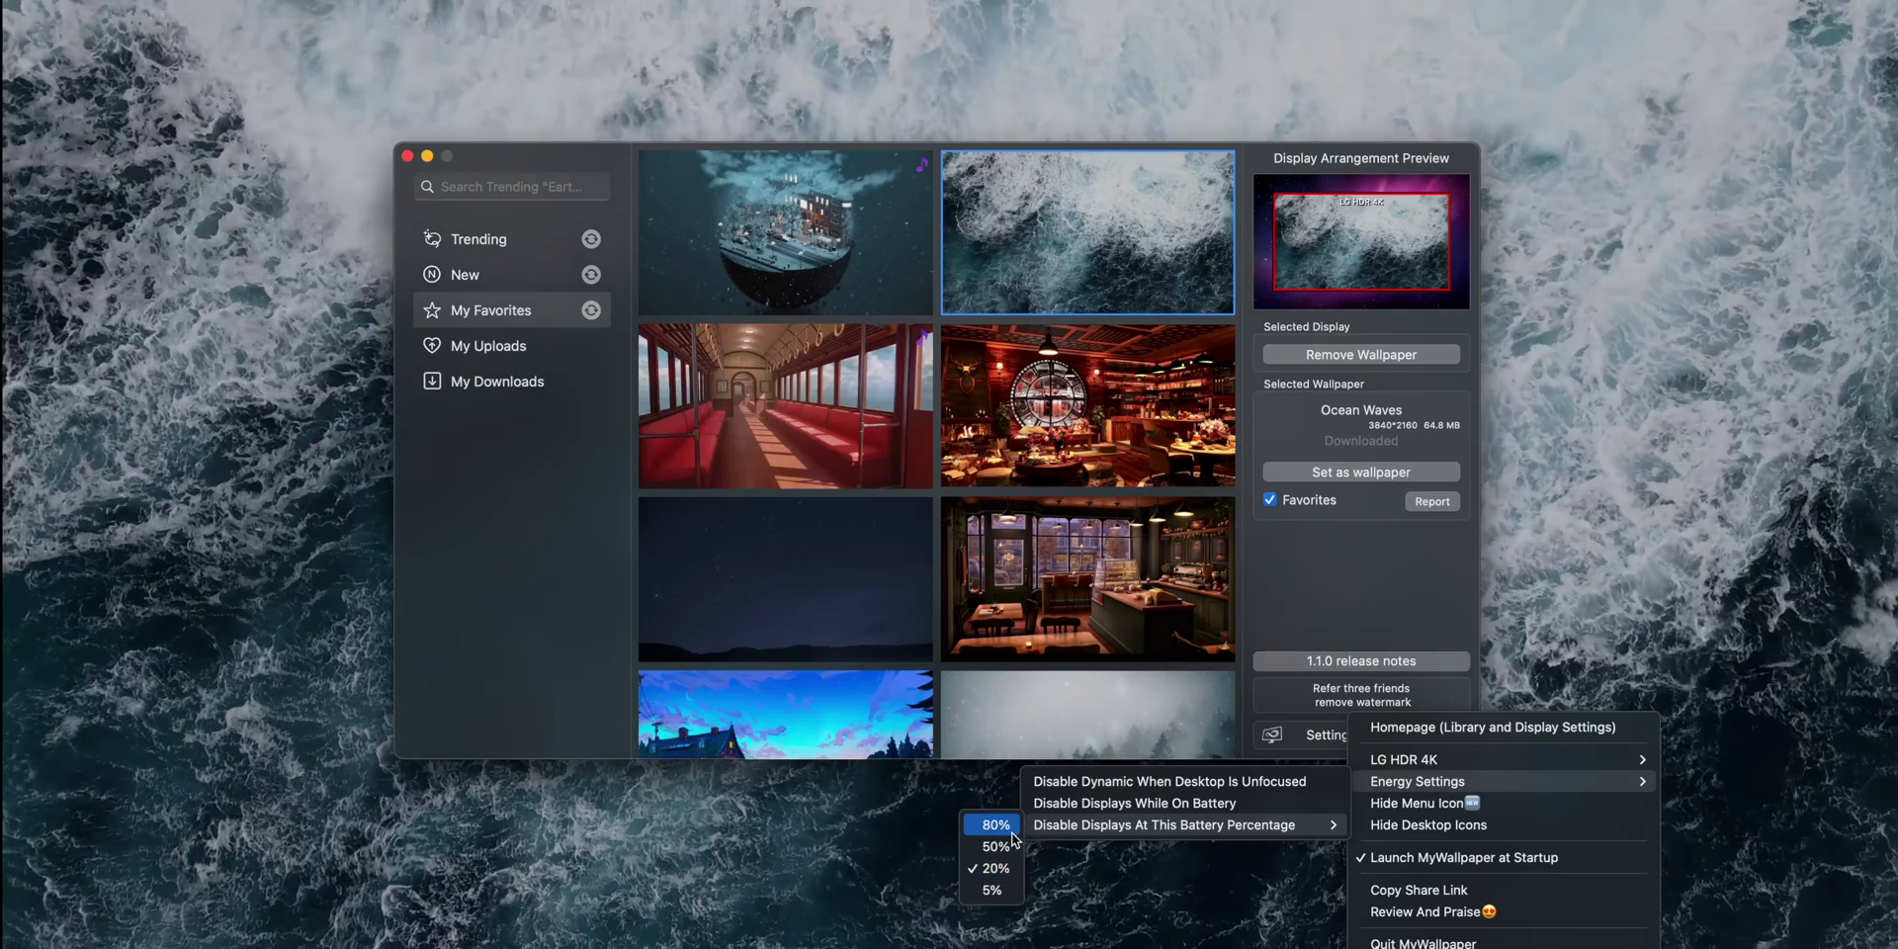
click(1336, 594)
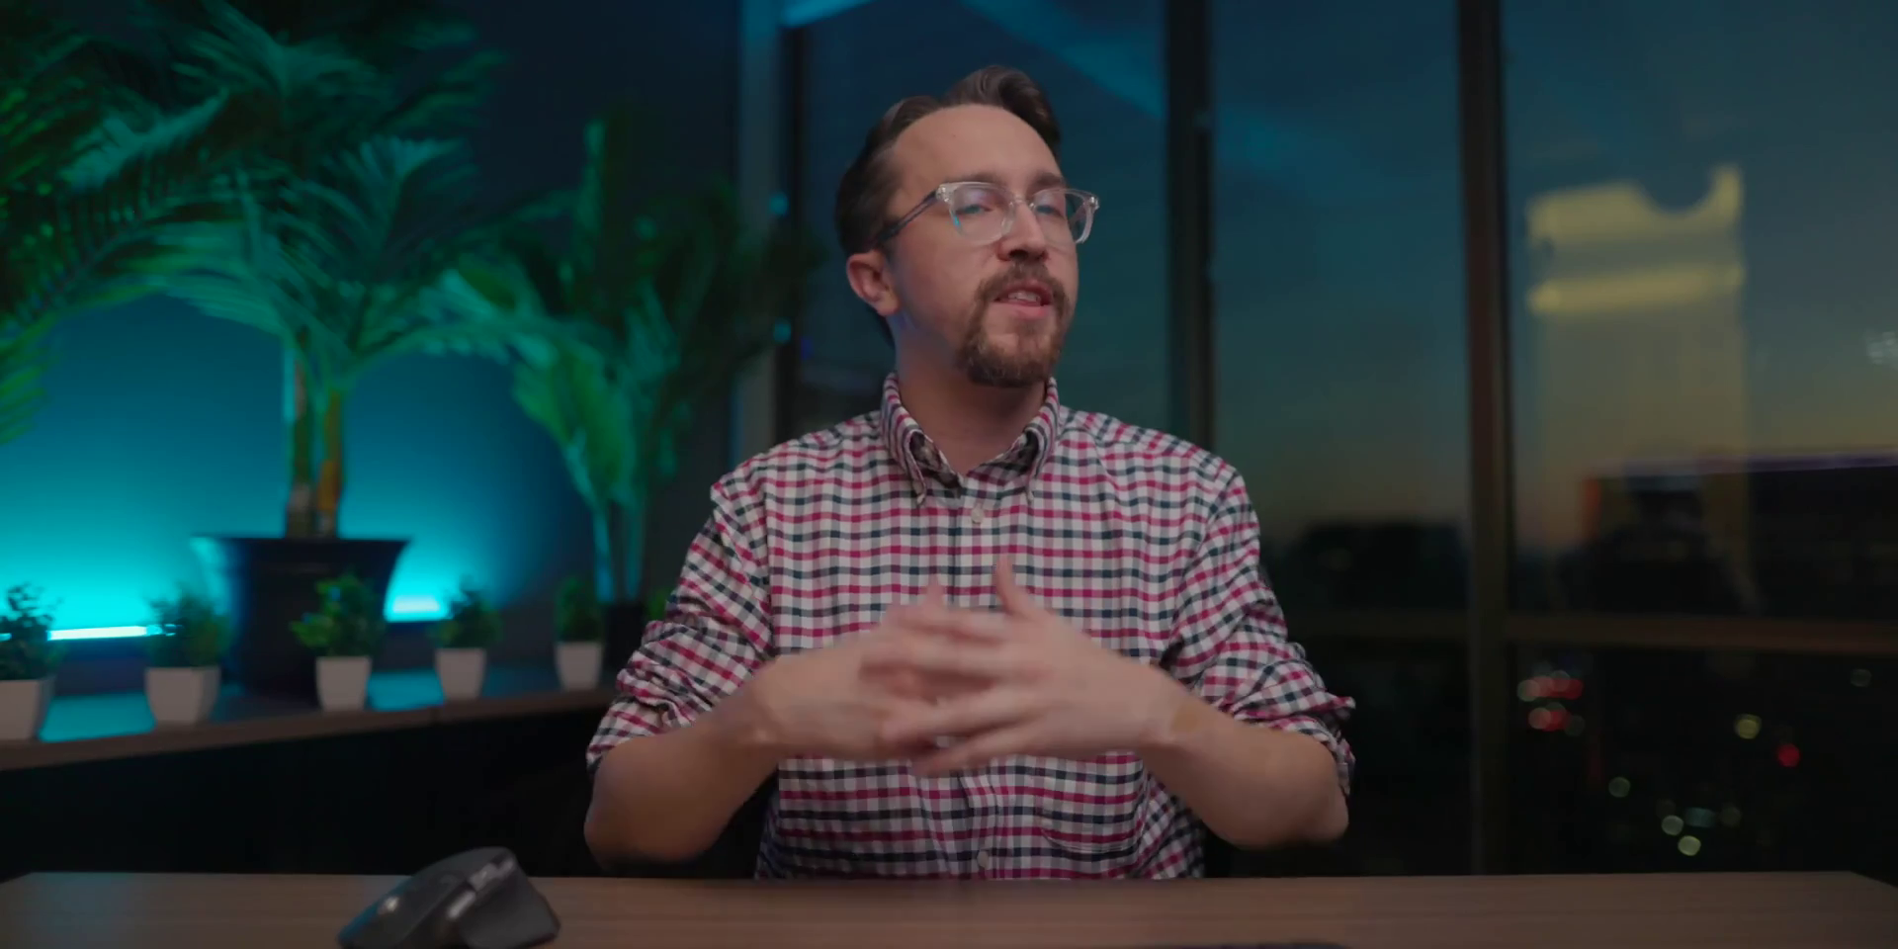